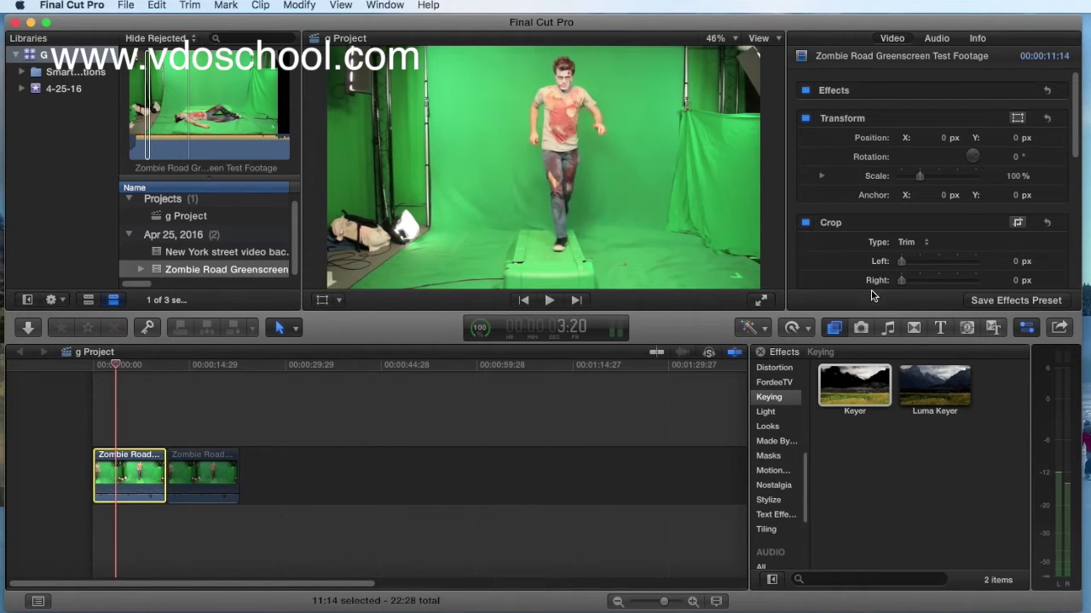
Crop the first zombie clip to isolate the actor: Left 349 px, Right 281 px and Bottom 97 px.
{"action": "left_click_drag", "start_coordinate": [902, 267], "coordinate": [941, 275]}
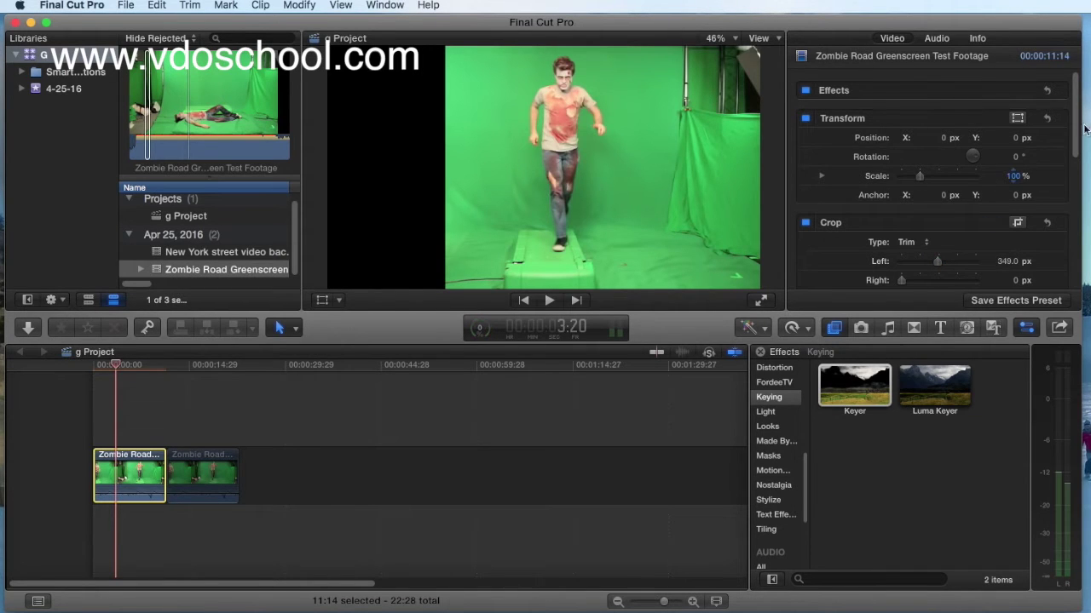
{"action": "left_click_drag", "start_coordinate": [1075, 142], "coordinate": [1074, 208]}
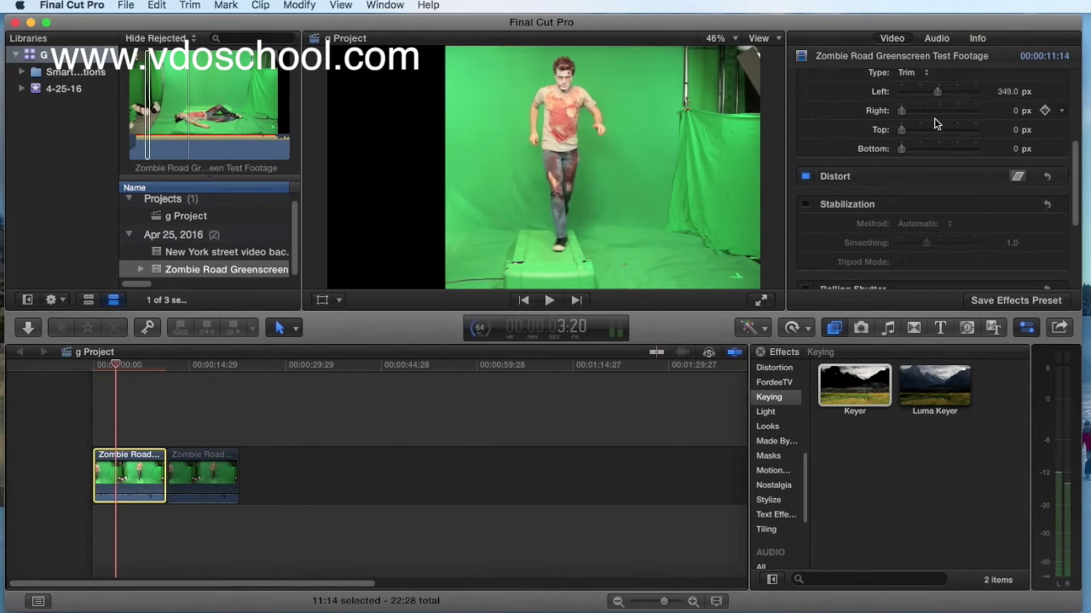
{"action": "left_click_drag", "start_coordinate": [905, 115], "coordinate": [935, 126]}
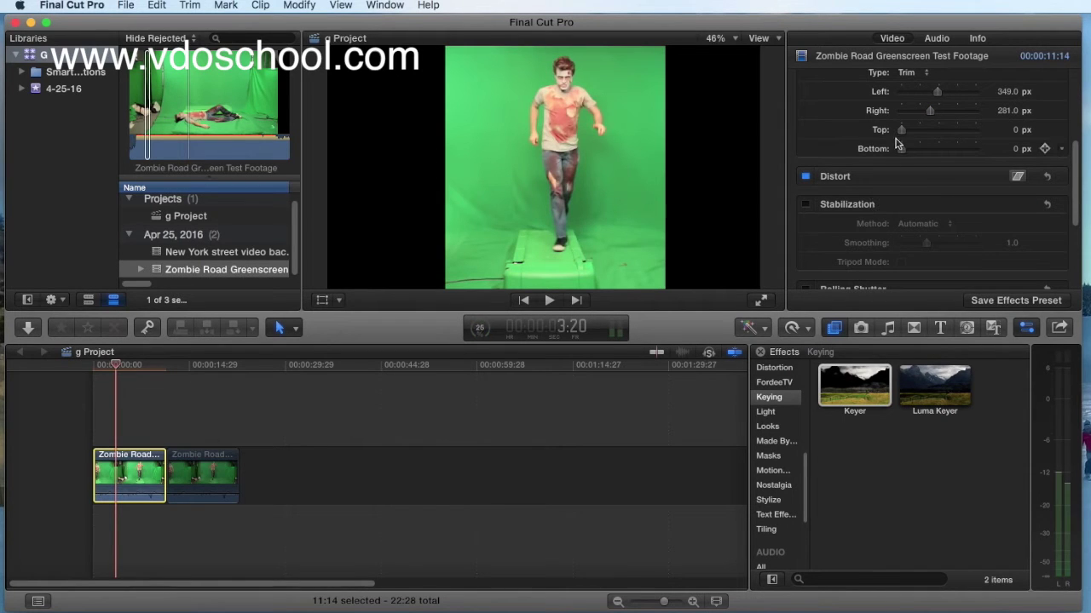
{"action": "left_click_drag", "start_coordinate": [903, 150], "coordinate": [913, 155]}
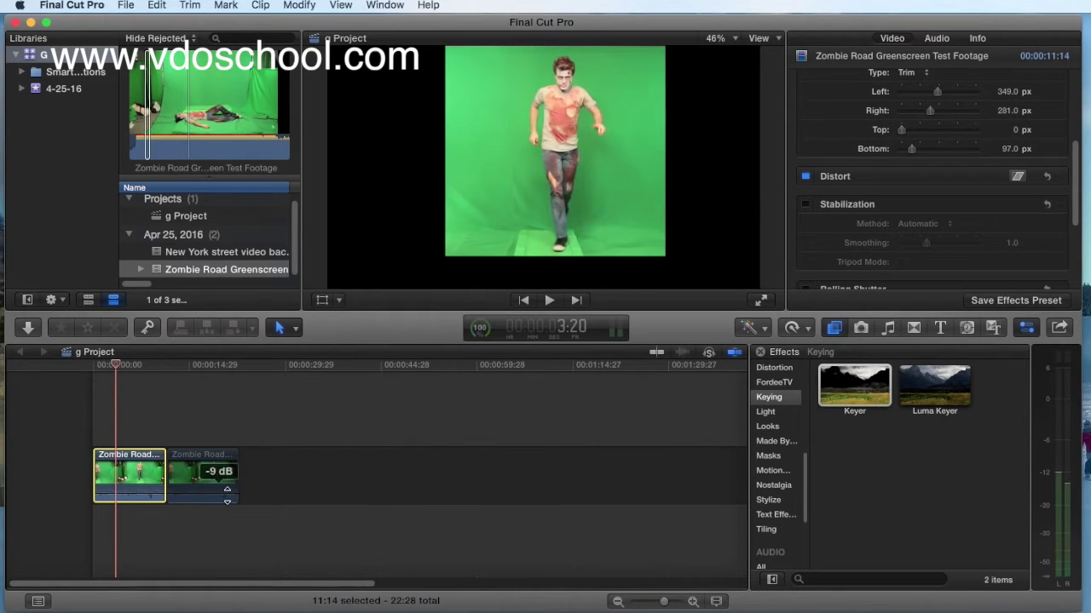
Apply the Keyer effect from the Keying category to the cropped zombie clip.
{"action": "left_click", "coordinate": [834, 329]}
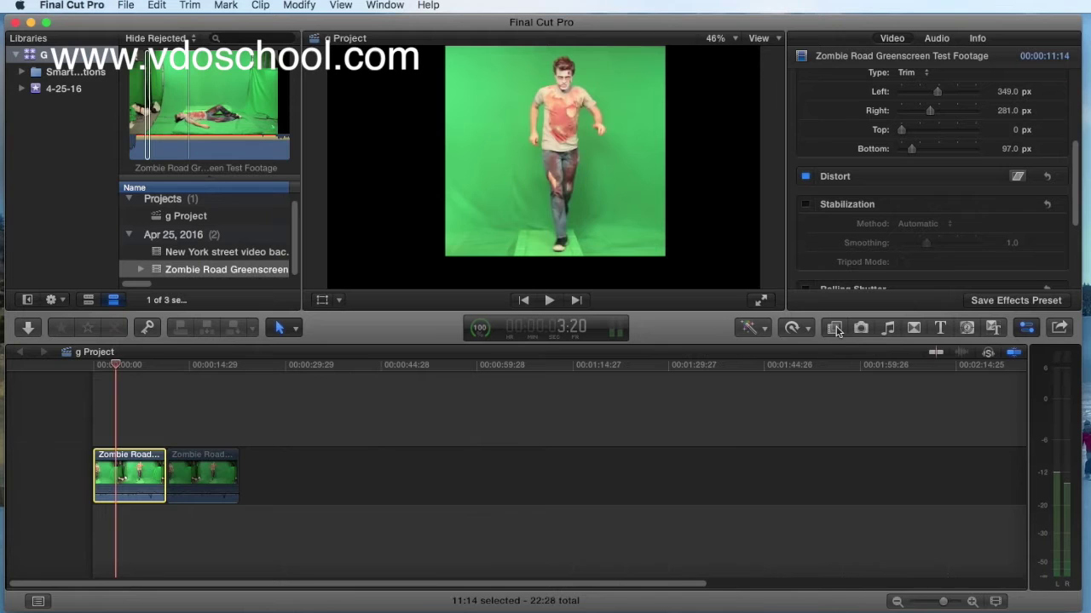
{"action": "left_click", "coordinate": [834, 329]}
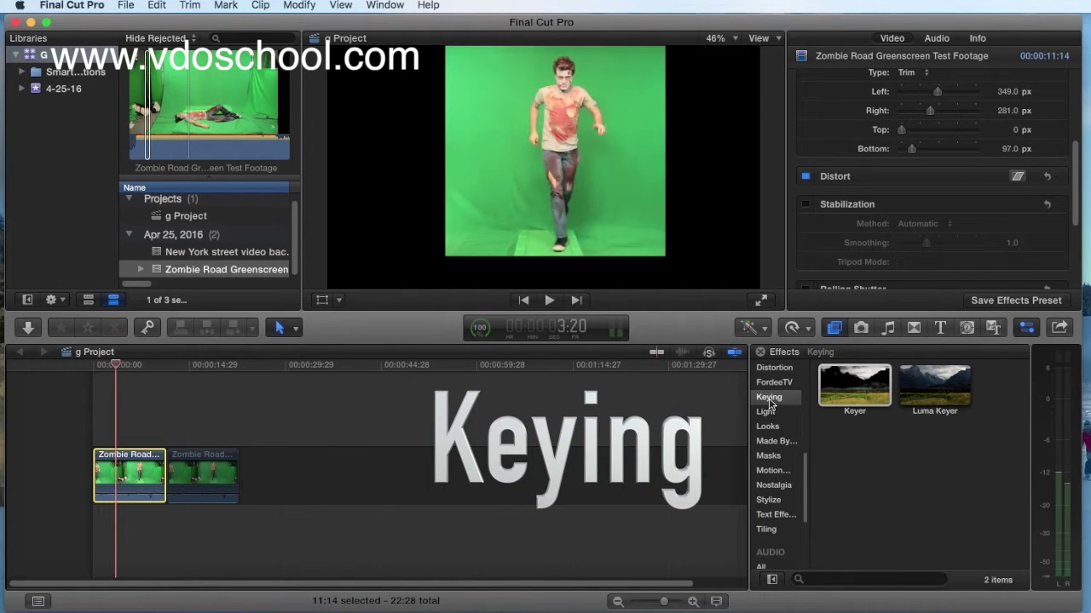
{"action": "left_click", "coordinate": [863, 390]}
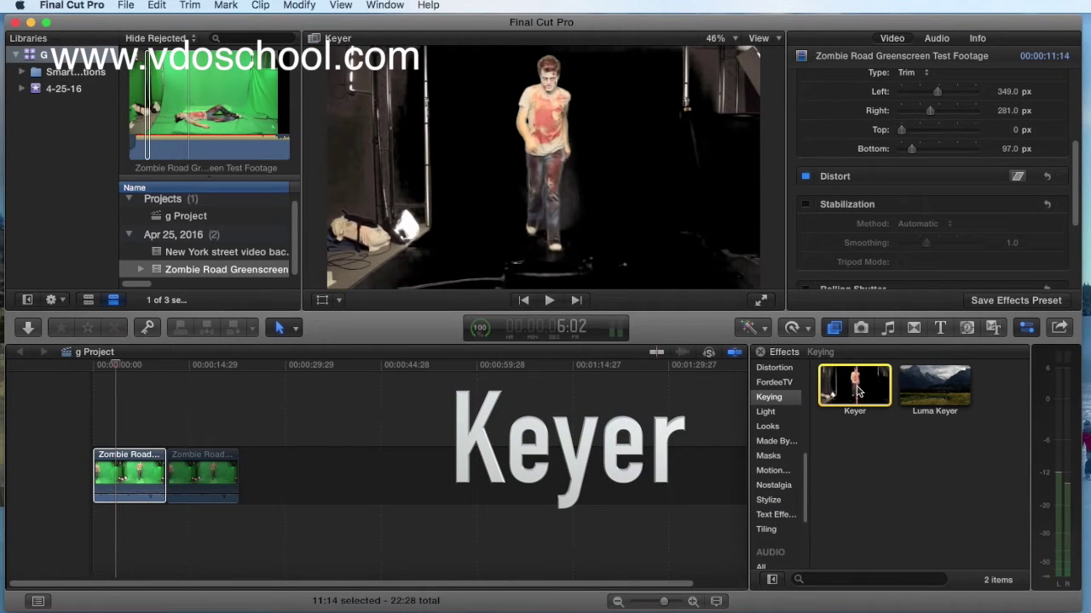
{"action": "double_click", "coordinate": [858, 390]}
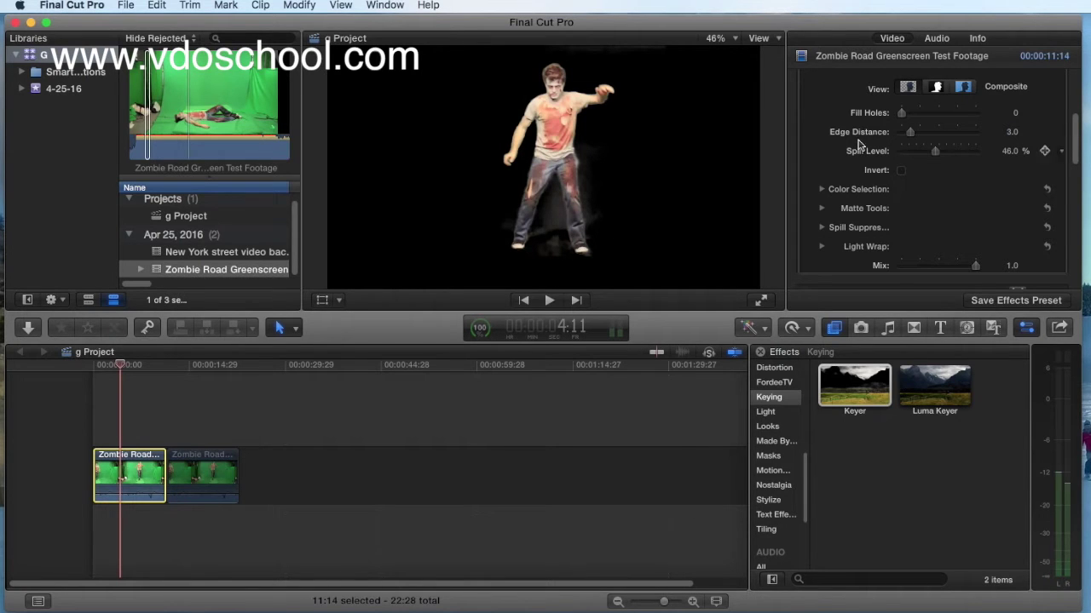
In the Keyer's Color Selection settings, set Chroma Rolloff to 60% and Luma Rolloff to 28.63%.
{"action": "left_click_drag", "start_coordinate": [1075, 151], "coordinate": [1080, 111]}
{"action": "scroll", "coordinate": [1065, 153], "scroll_direction": "down", "scroll_amount": 8}
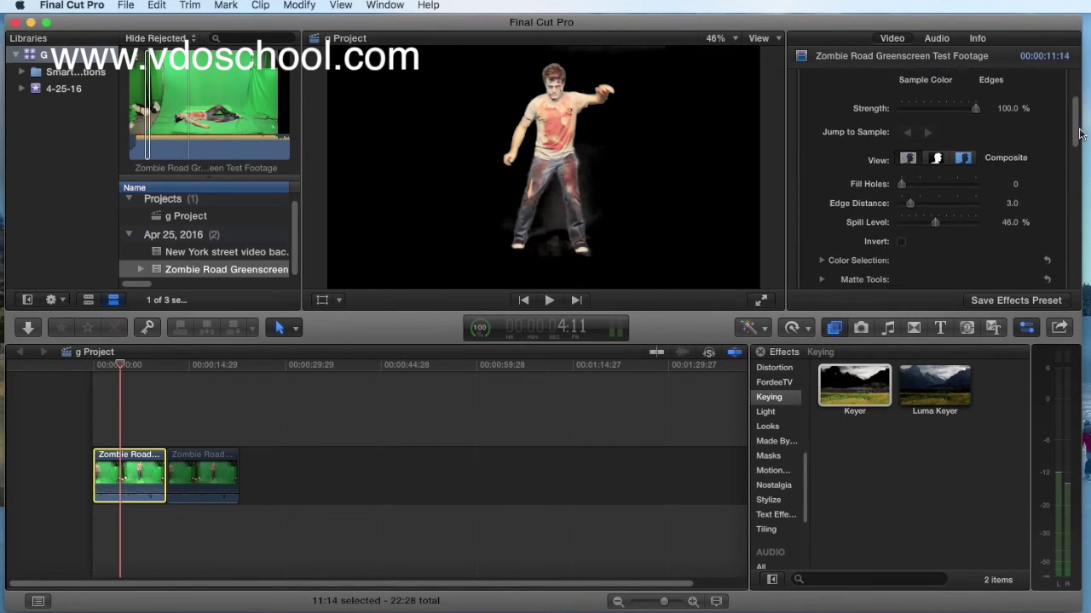
{"action": "left_click_drag", "start_coordinate": [1075, 176], "coordinate": [1076, 147]}
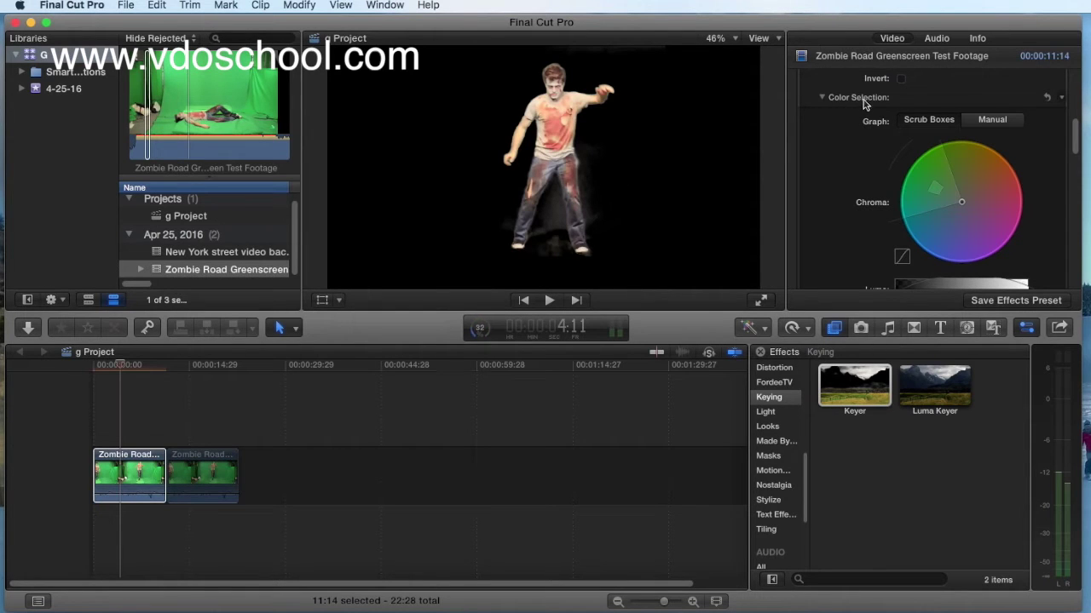
{"action": "left_click_drag", "start_coordinate": [1075, 133], "coordinate": [1076, 156]}
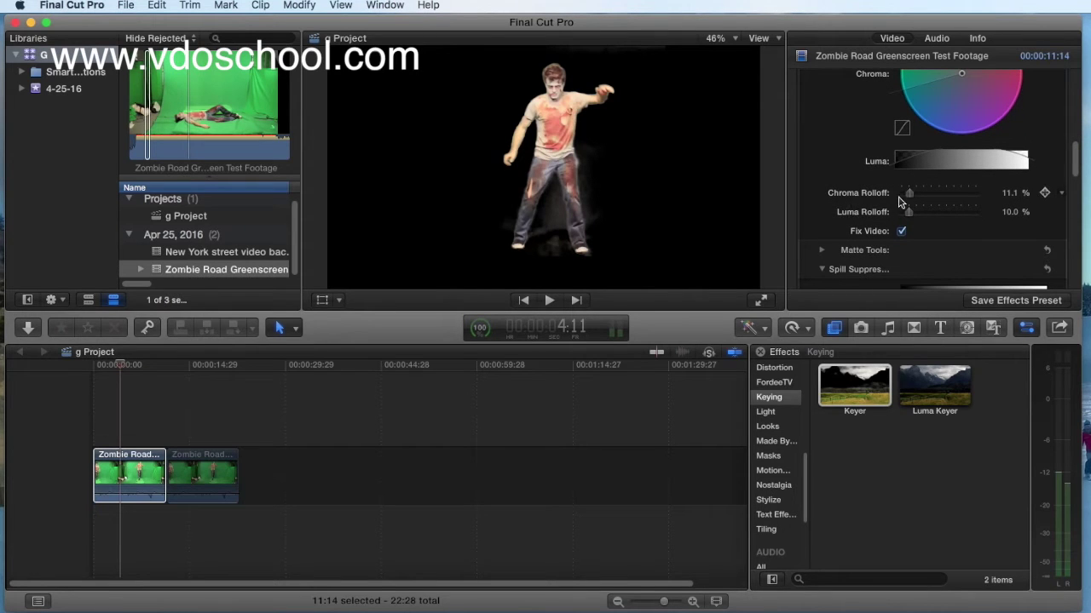
{"action": "mouse_move", "coordinate": [909, 196]}
{"action": "left_mouse_down"}
{"action": "mouse_move", "coordinate": [951, 200]}
{"action": "mouse_move", "coordinate": [917, 213]}
{"action": "left_mouse_up"}
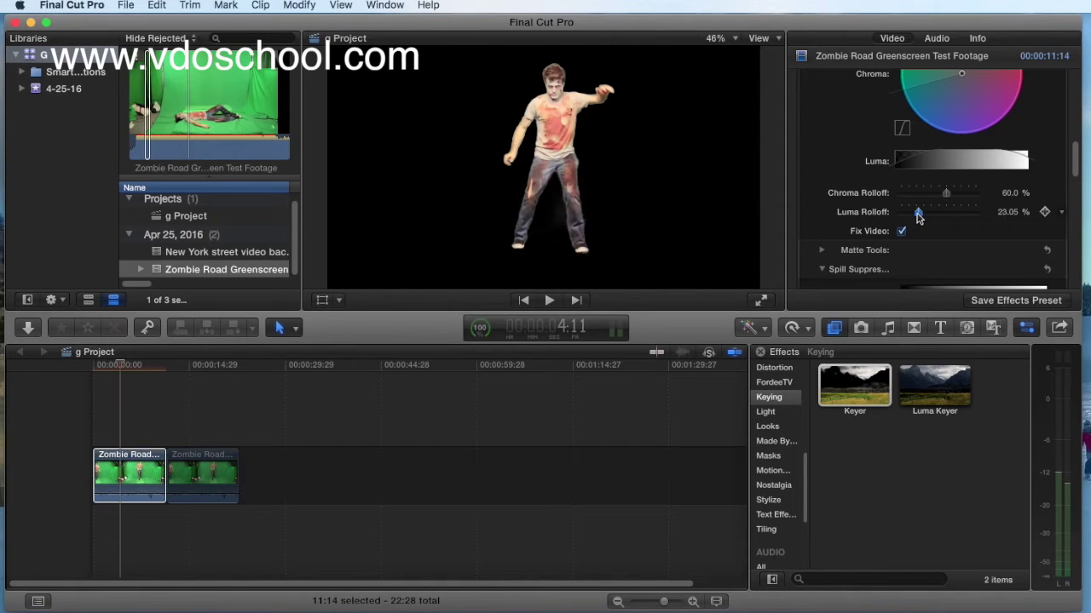
{"action": "left_click_drag", "start_coordinate": [919, 215], "coordinate": [920, 214]}
{"action": "scroll", "coordinate": [1075, 172], "scroll_direction": "down", "scroll_amount": 1}
{"action": "scroll", "coordinate": [1075, 172], "scroll_direction": "up", "scroll_amount": 4}
{"action": "left_click_drag", "start_coordinate": [919, 245], "coordinate": [921, 250]}
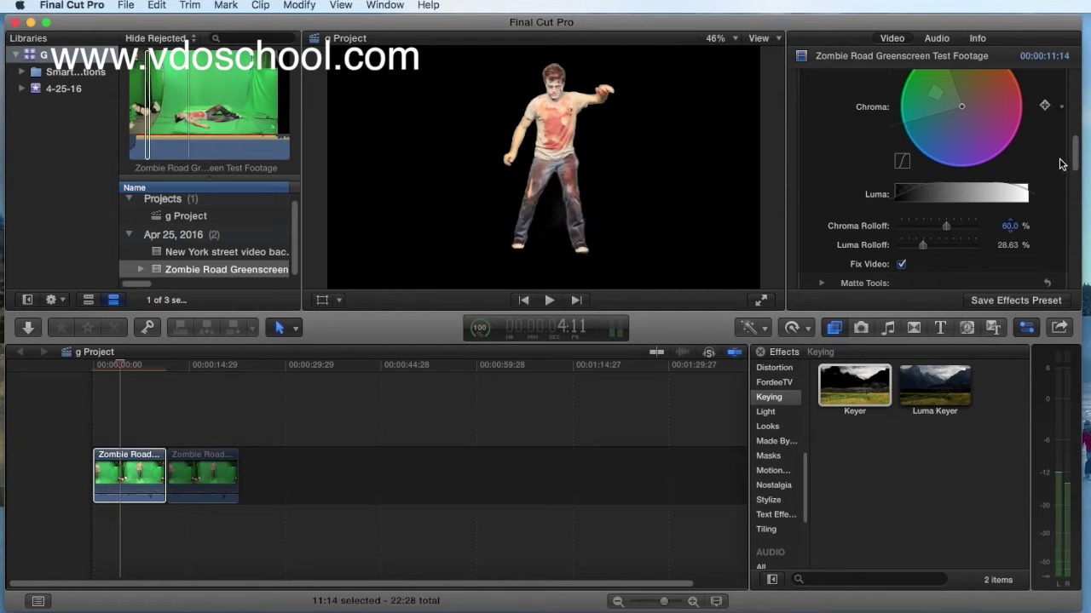
Compare the key in the Keyer's Matte, Composite and Original views, and review its remaining settings.
{"action": "scroll", "coordinate": [1075, 128], "scroll_direction": "up", "scroll_amount": 5}
{"action": "scroll", "coordinate": [1077, 121], "scroll_direction": "up", "scroll_amount": 4}
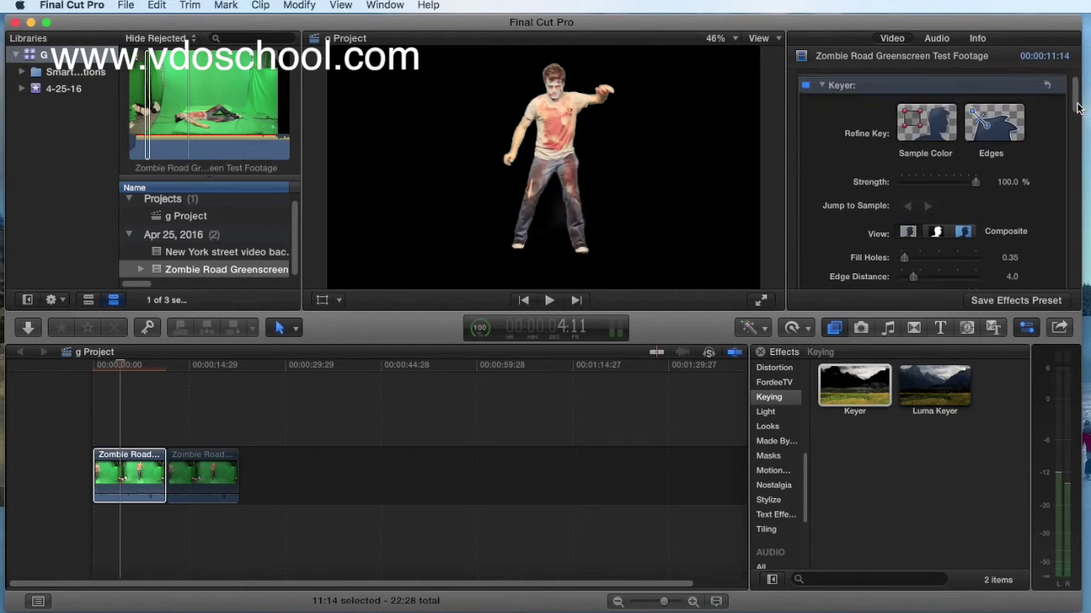
{"action": "scroll", "coordinate": [1077, 121], "scroll_direction": "down", "scroll_amount": 3}
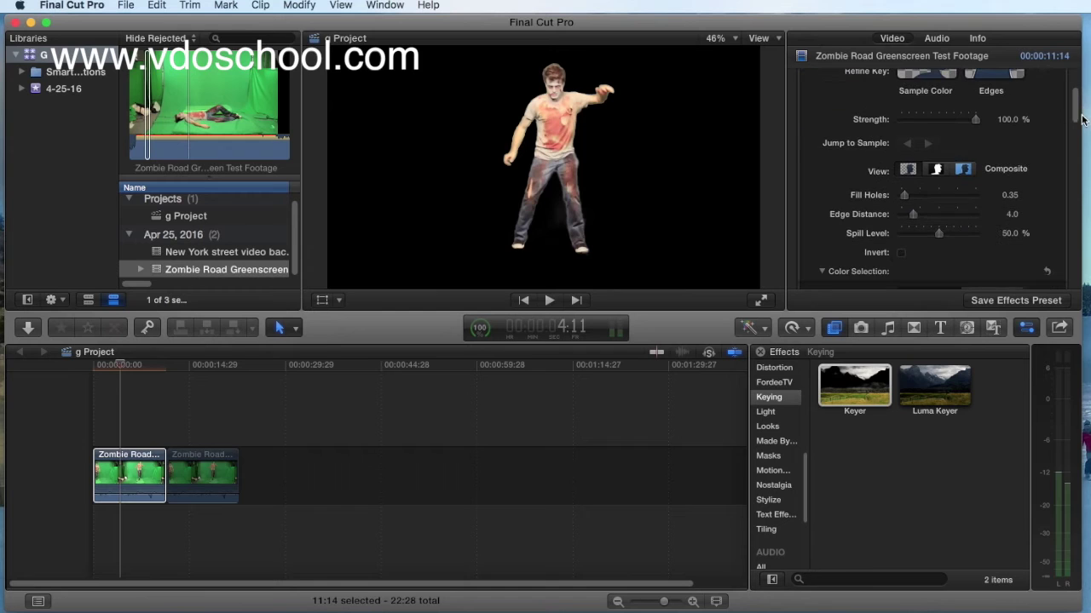
{"action": "left_click", "coordinate": [938, 170]}
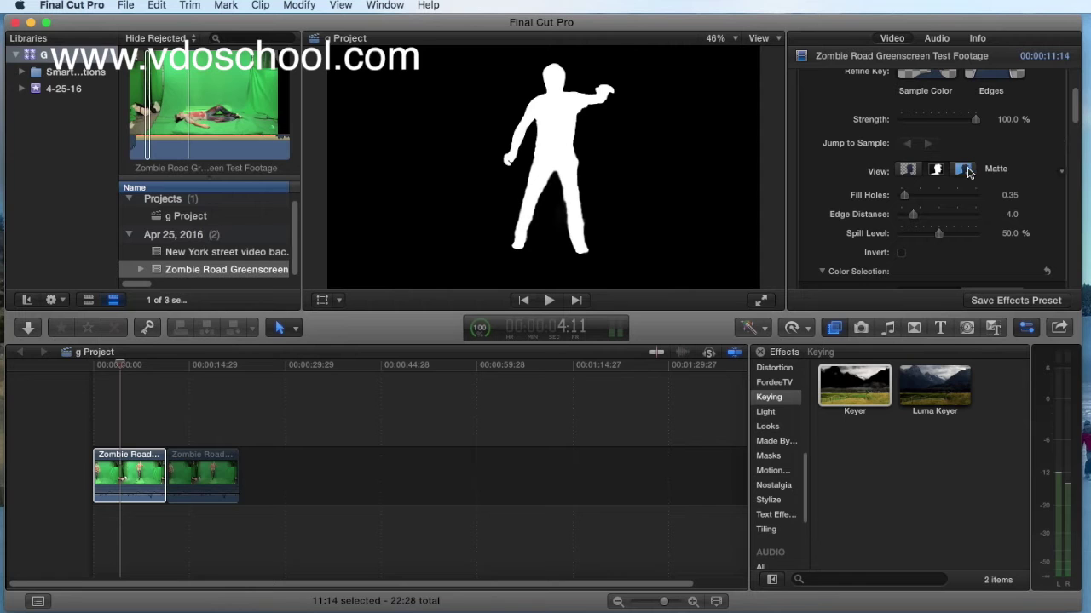
{"action": "left_click", "coordinate": [964, 171]}
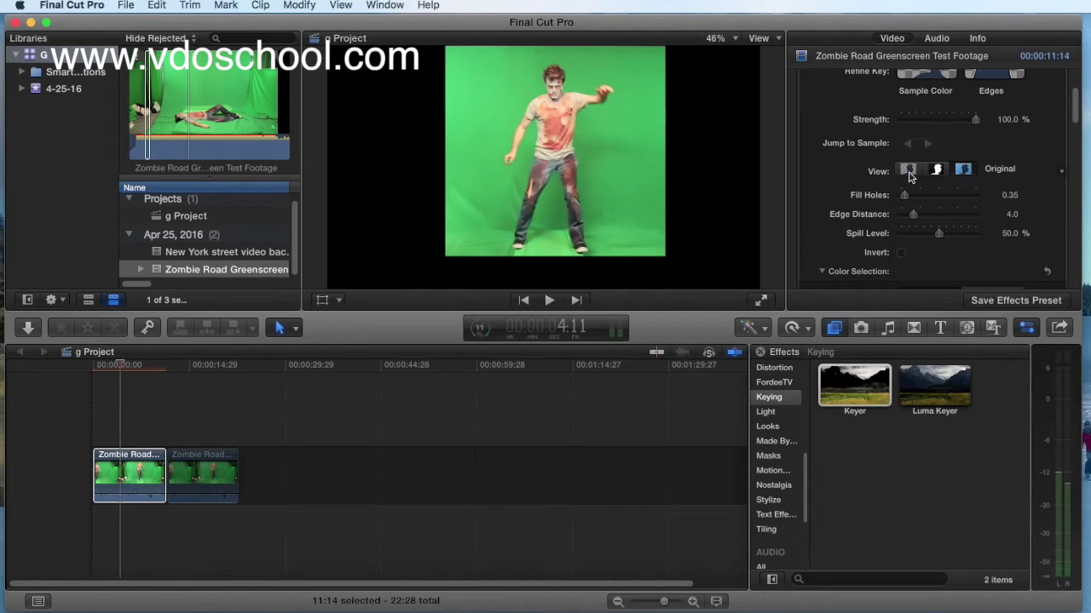
{"action": "left_click", "coordinate": [937, 174]}
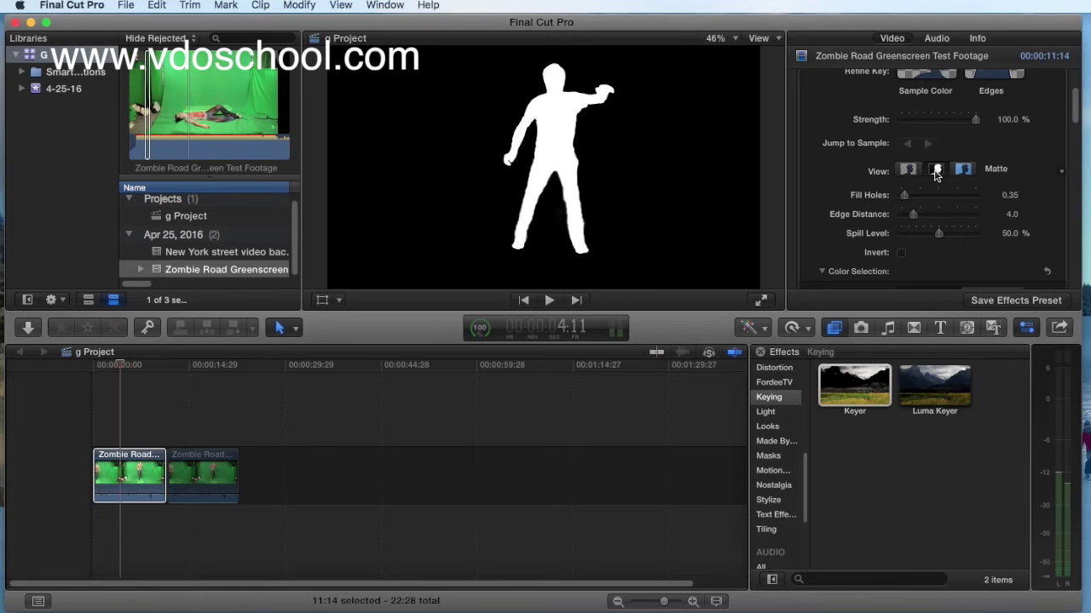
{"action": "left_click", "coordinate": [909, 171]}
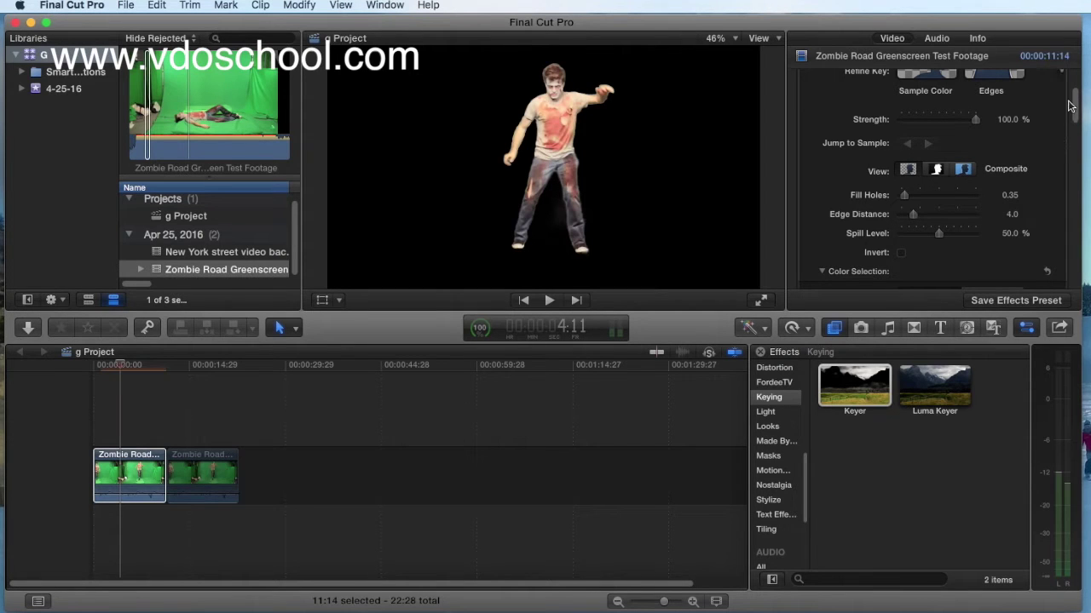
{"action": "scroll", "coordinate": [1075, 115], "scroll_direction": "down", "scroll_amount": 2}
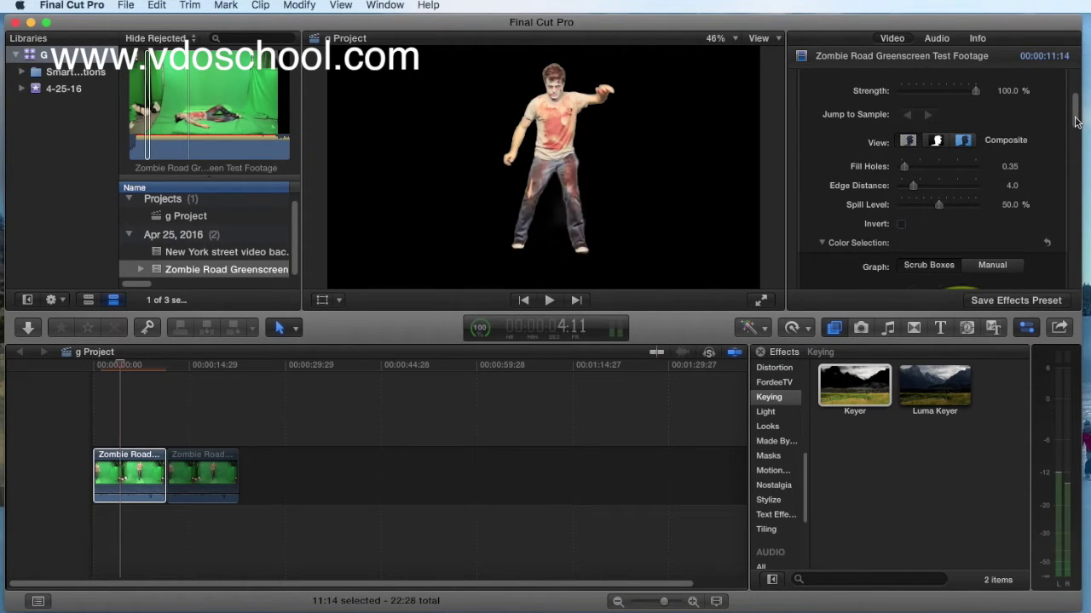
{"action": "scroll", "coordinate": [1075, 128], "scroll_direction": "down", "scroll_amount": 6}
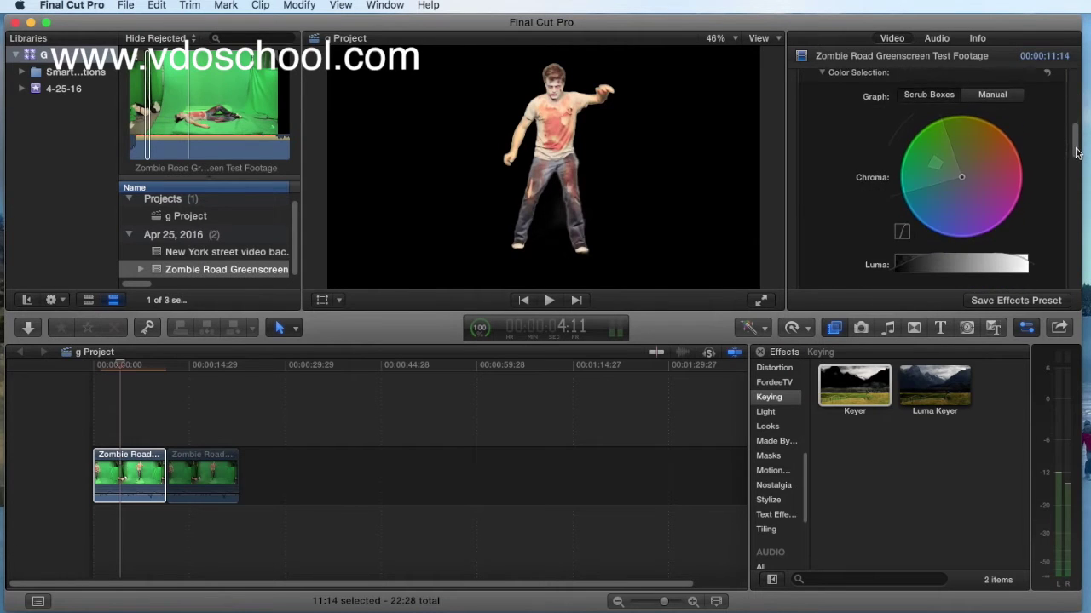
{"action": "left_click_drag", "start_coordinate": [1076, 162], "coordinate": [1076, 203]}
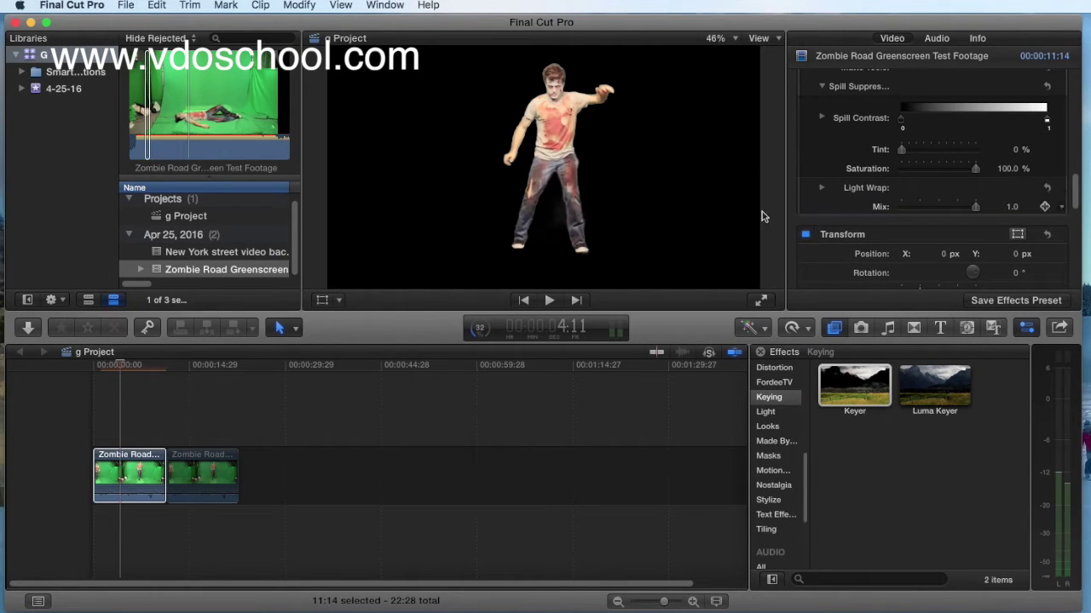
{"action": "left_click_drag", "start_coordinate": [1077, 202], "coordinate": [1074, 95]}
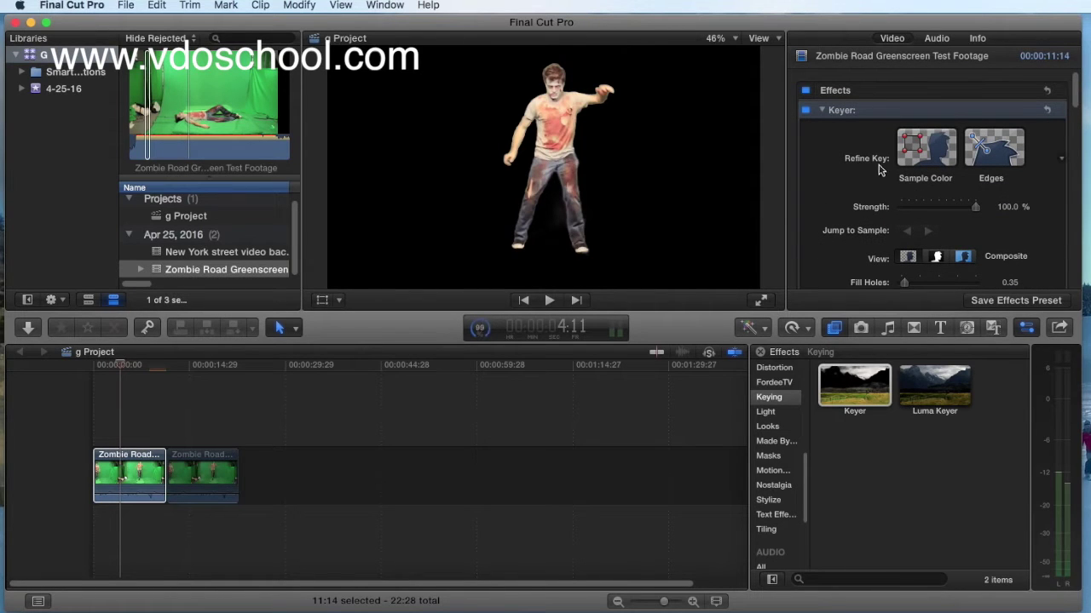
Append the New York street video background clip to the end of the timeline.
{"action": "left_click", "coordinate": [182, 252]}
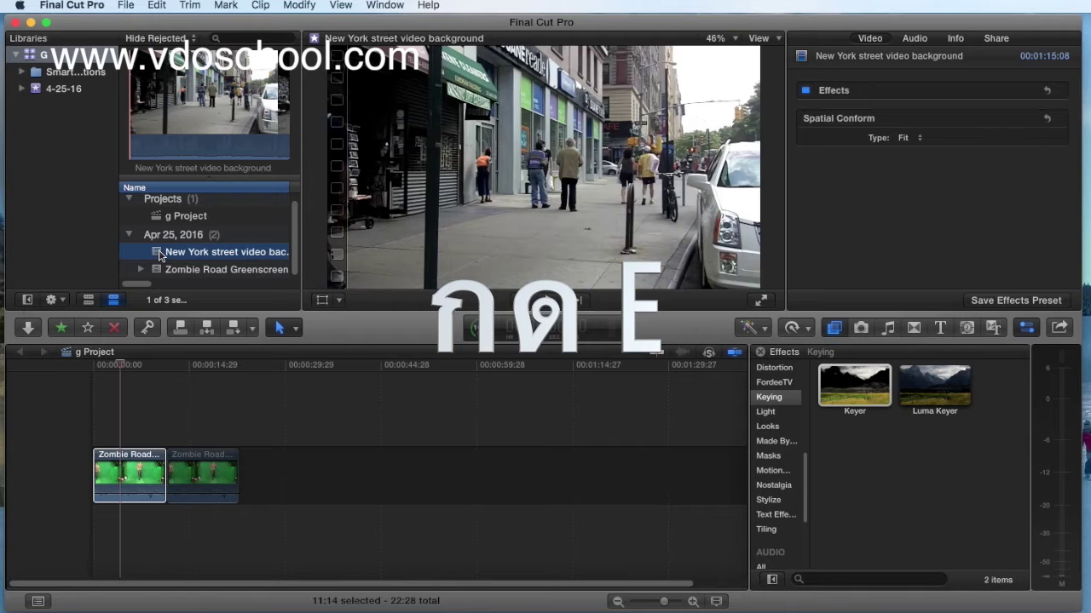
{"action": "key", "text": "e"}
{"action": "left_click_drag", "start_coordinate": [370, 365], "coordinate": [334, 364]}
Move the keyed zombie clip above the New York street background and align it with the background clip's start.
{"action": "left_click", "coordinate": [123, 457]}
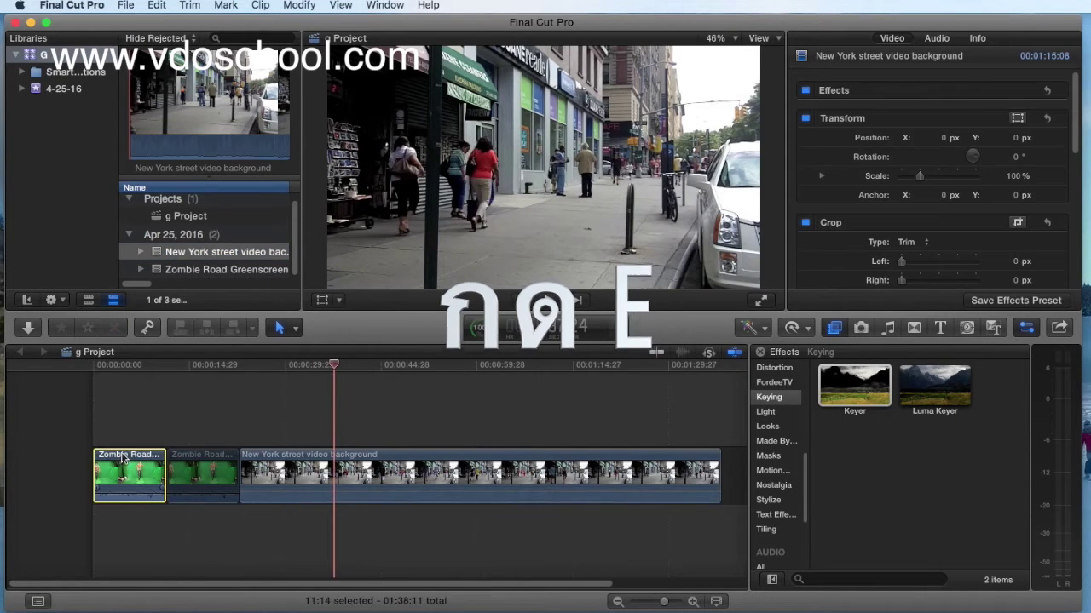
{"action": "left_click_drag", "start_coordinate": [123, 457], "coordinate": [204, 397]}
{"action": "left_click", "coordinate": [201, 364]}
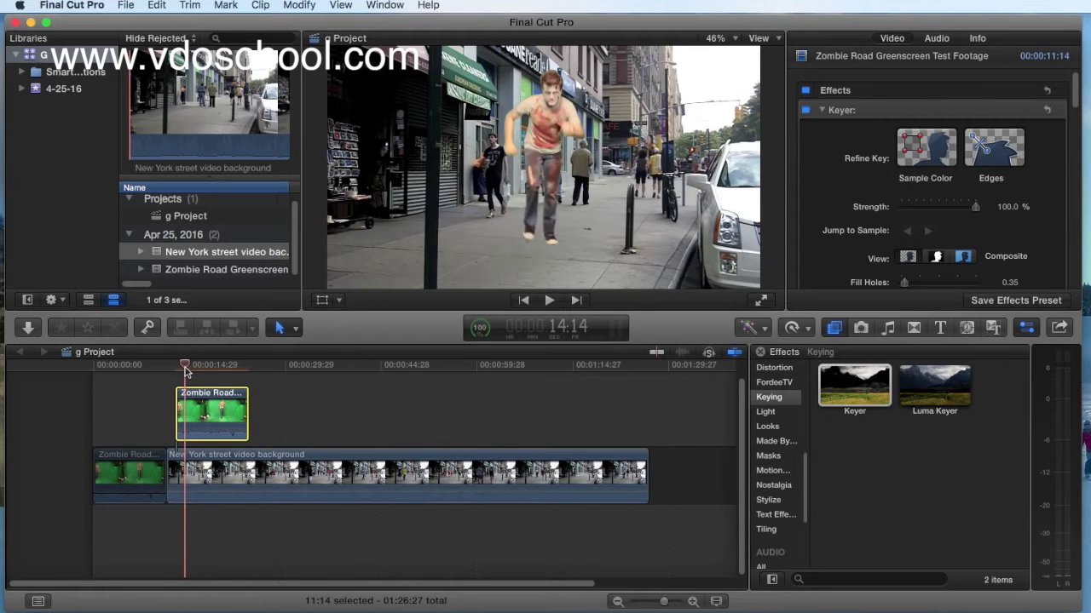
{"action": "left_click_drag", "start_coordinate": [210, 396], "coordinate": [202, 395]}
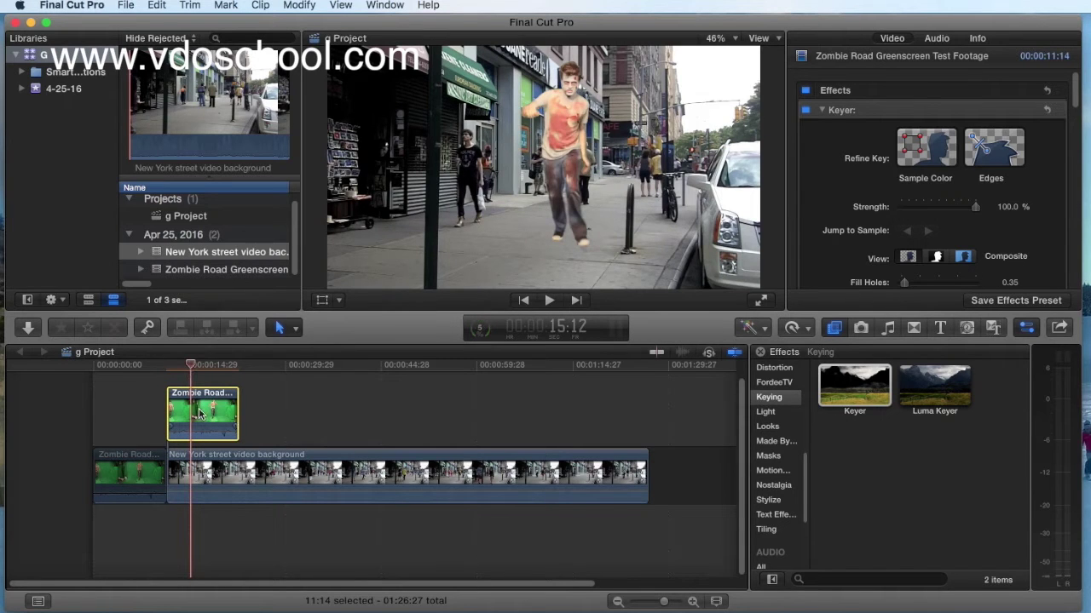
Scale the zombie clip to 42% and reposition it in the viewer at about X 88.3 px, Y -24.4 px.
{"action": "left_click_drag", "start_coordinate": [1077, 97], "coordinate": [1075, 220]}
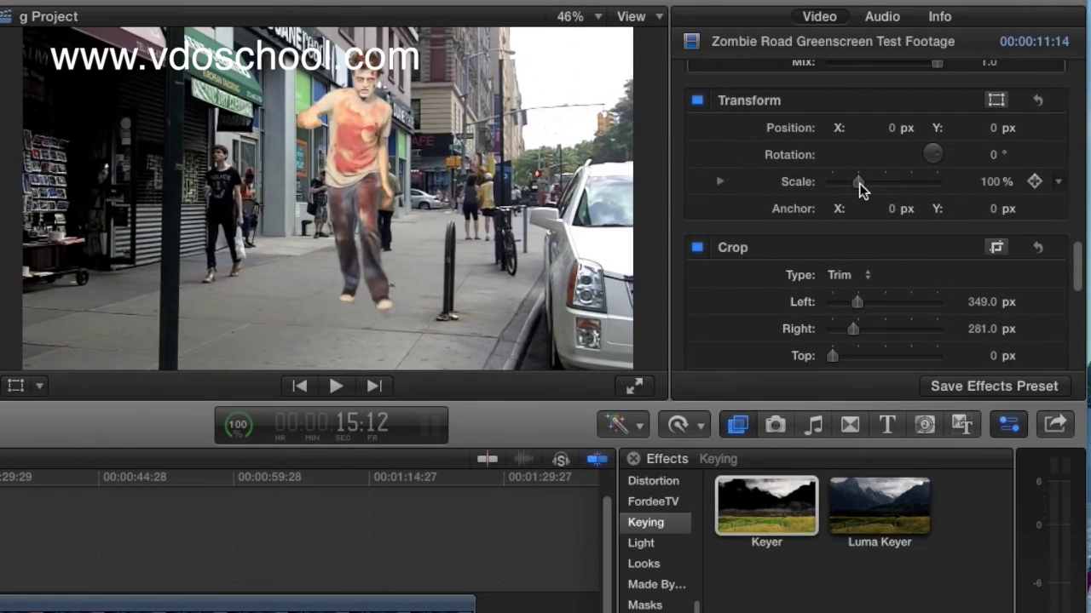
{"action": "left_click_drag", "start_coordinate": [858, 182], "coordinate": [844, 190]}
{"action": "right_click", "coordinate": [354, 209]}
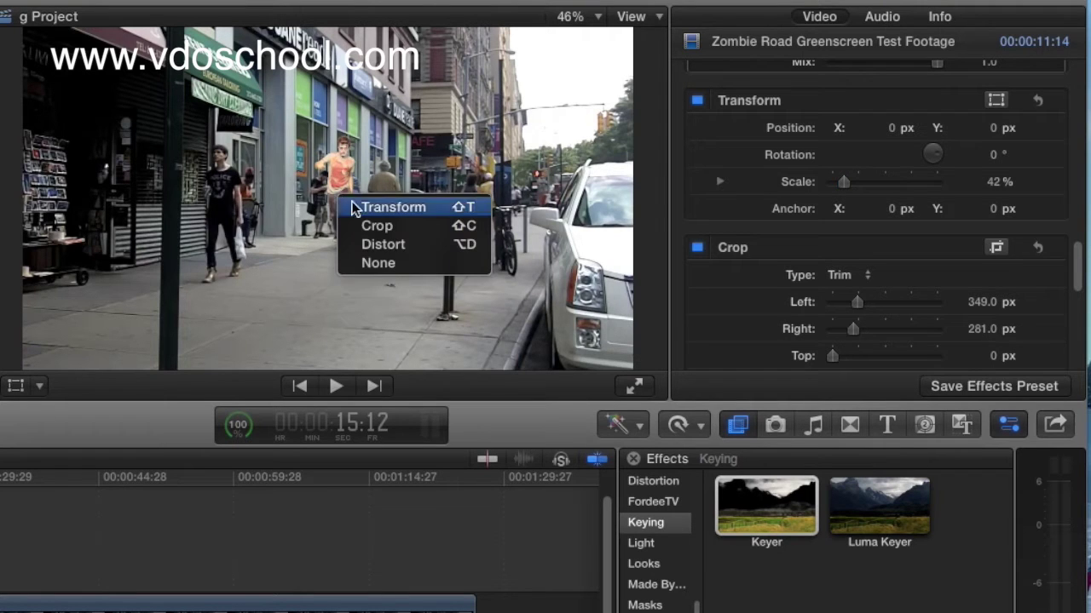
{"action": "left_click", "coordinate": [356, 209]}
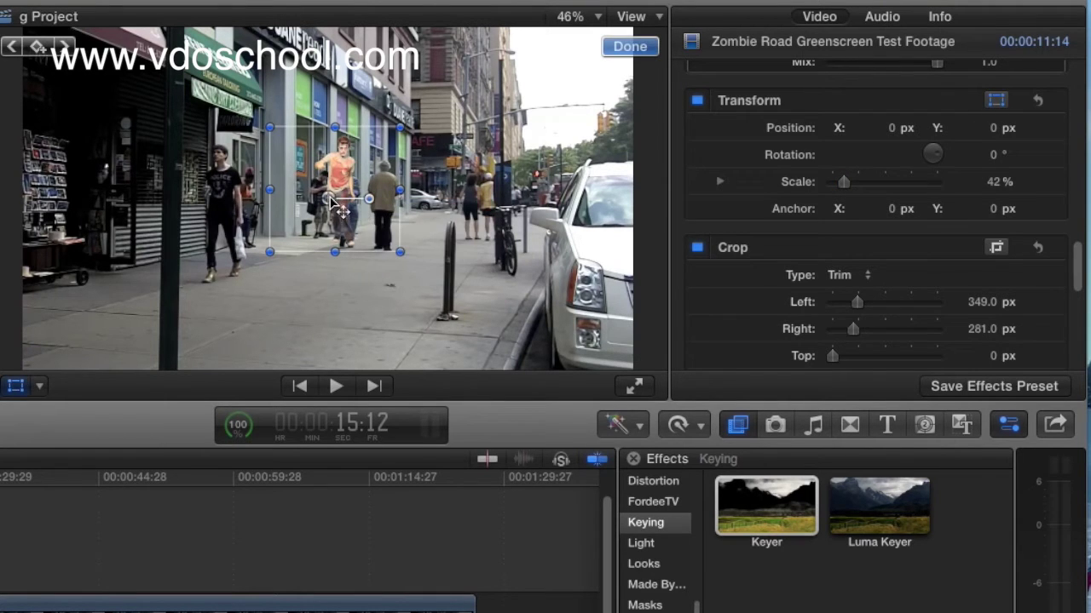
{"action": "left_click_drag", "start_coordinate": [333, 198], "coordinate": [372, 212]}
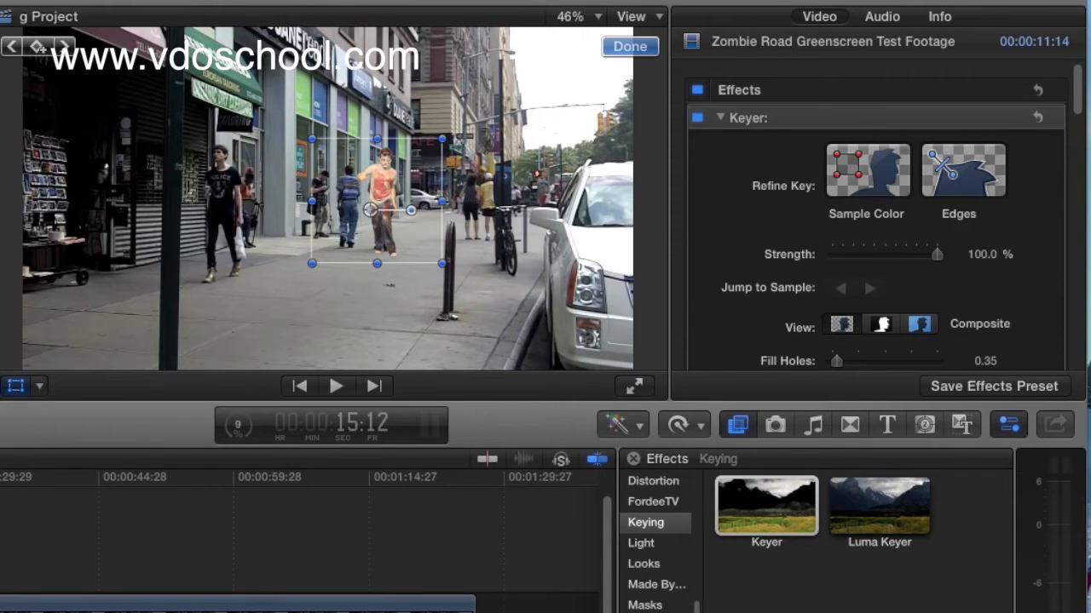
Reduce the zombie clip's scale to 38%, move it to about X 175.3 px, Y -41.6 px, and return the playhead to its start.
{"action": "left_click_drag", "start_coordinate": [1080, 98], "coordinate": [1079, 273]}
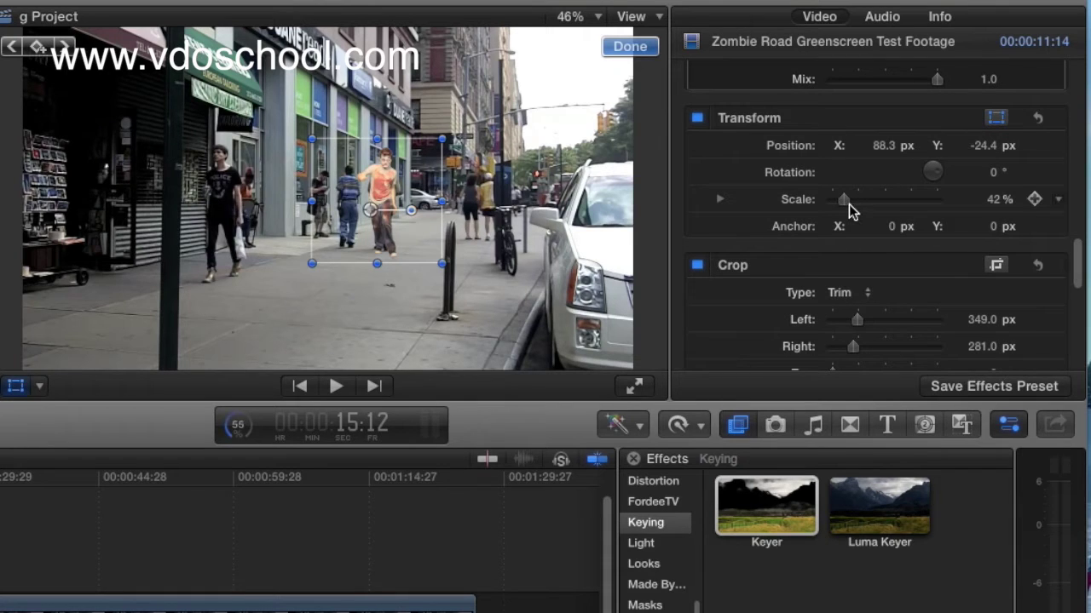
{"action": "left_click_drag", "start_coordinate": [847, 203], "coordinate": [845, 204]}
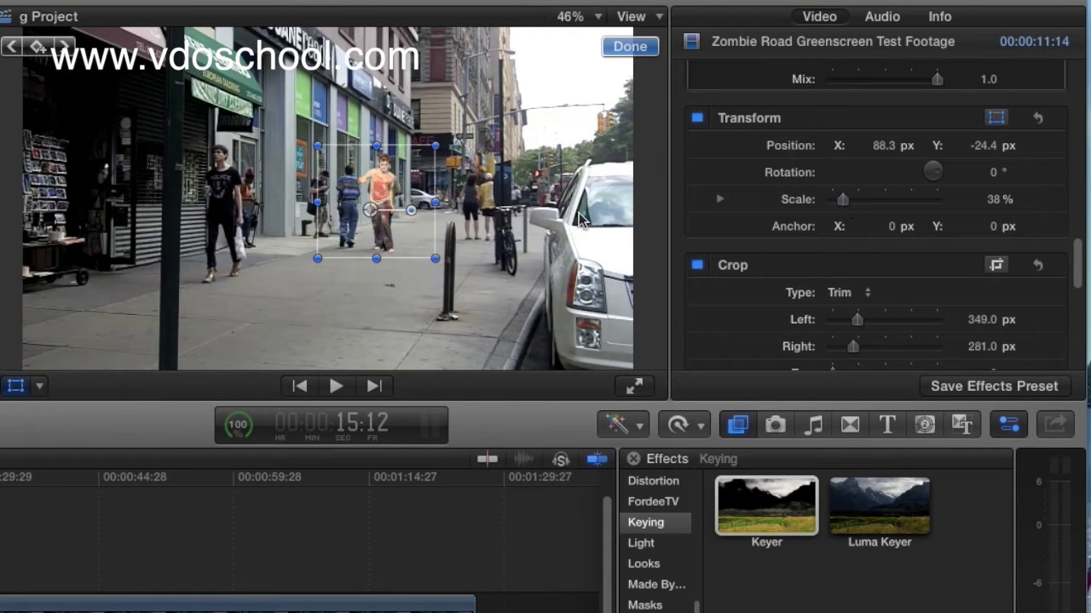
{"action": "left_click_drag", "start_coordinate": [381, 215], "coordinate": [425, 229]}
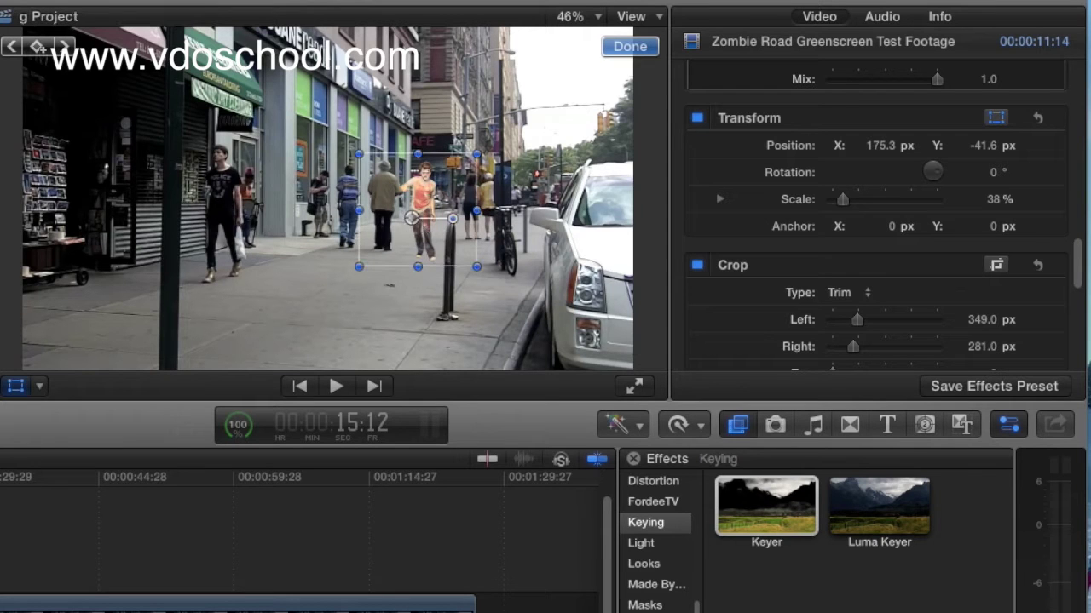
{"action": "key", "text": "j"}
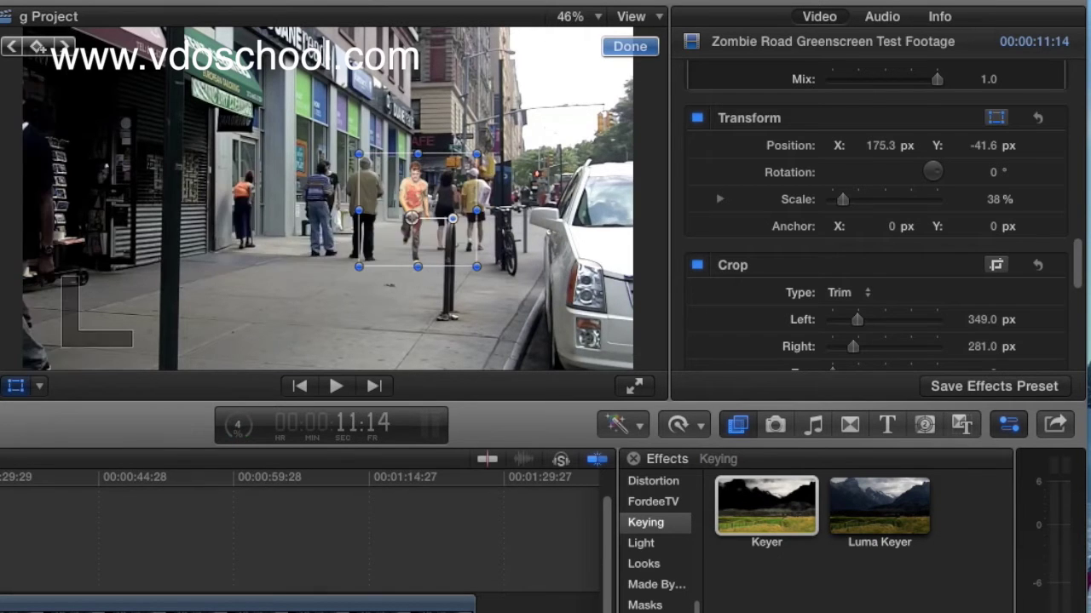
Preview the zombie moving over the street background, and return the playhead to the zombie clip's start.
{"action": "key", "text": "l"}
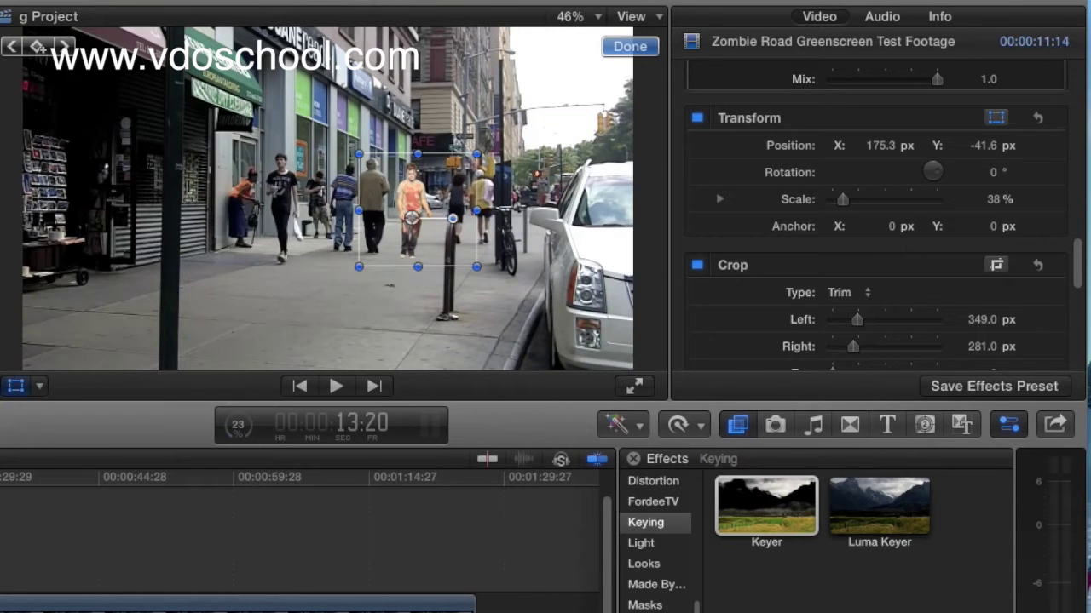
{"action": "scroll", "coordinate": [874, 237], "scroll_direction": "up", "scroll_amount": 10}
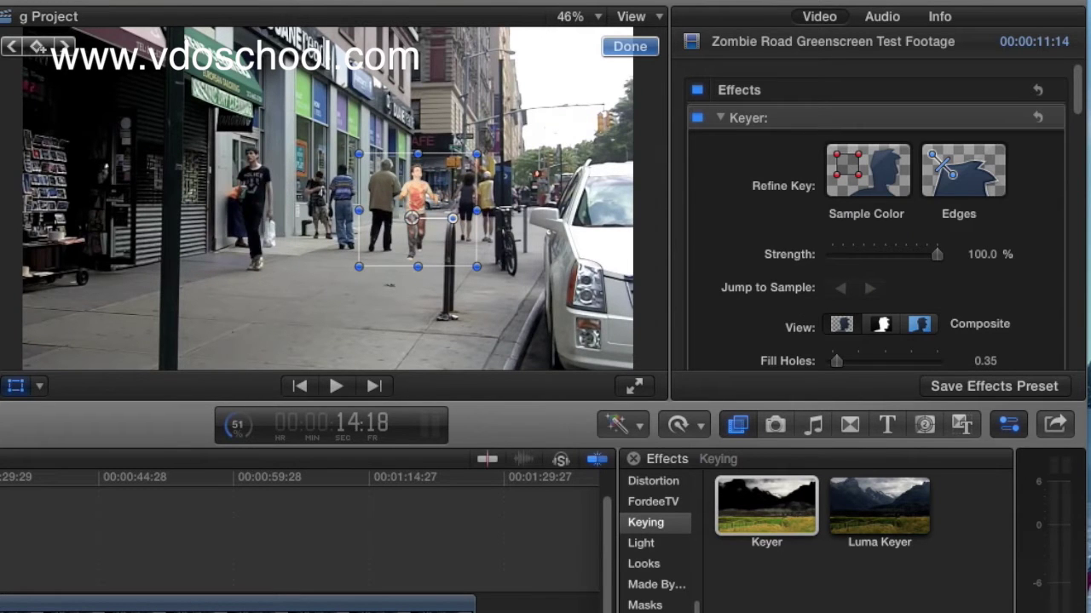
{"action": "key", "text": "j"}
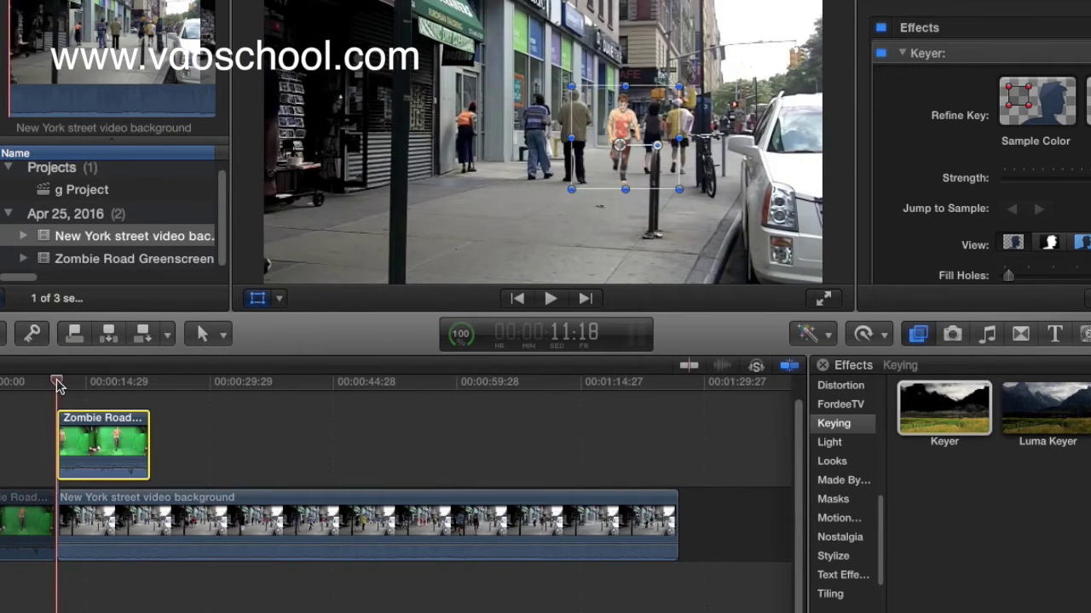
{"action": "left_click", "coordinate": [57, 385]}
{"action": "left_click", "coordinate": [69, 385]}
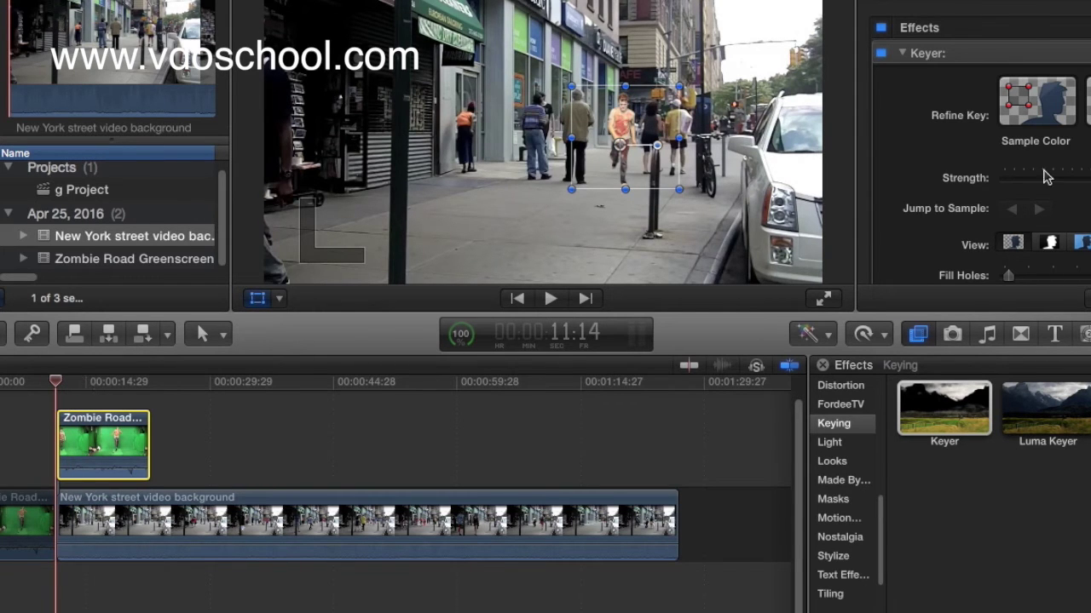
Add Transform keyframes for Position, Rotation and Scale at the start of the zombie clip.
{"action": "scroll", "coordinate": [980, 170], "scroll_direction": "down", "scroll_amount": 15}
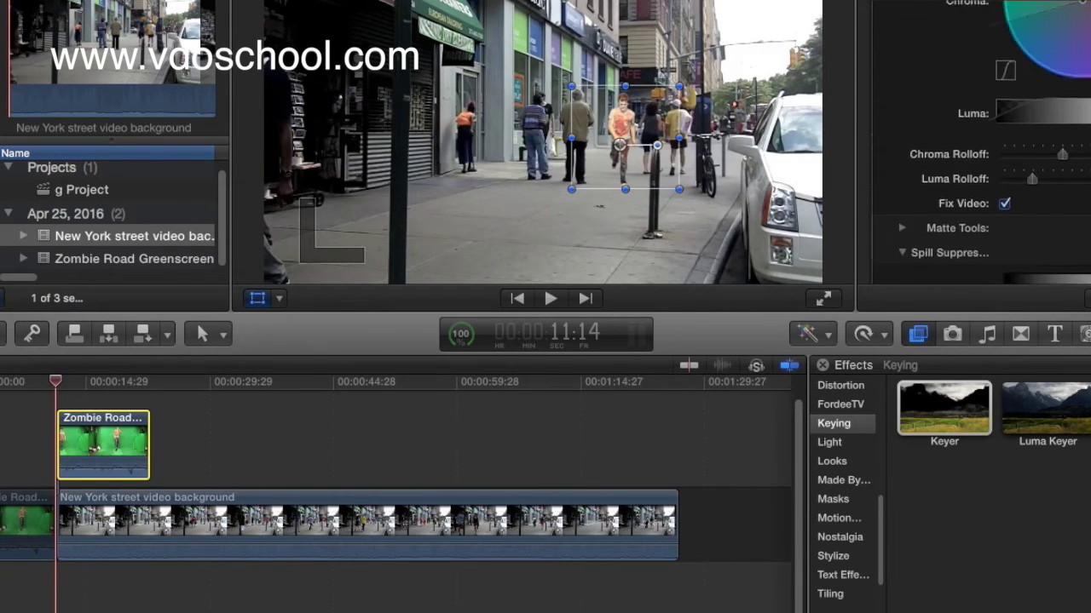
{"action": "scroll", "coordinate": [980, 144], "scroll_direction": "up", "scroll_amount": 10}
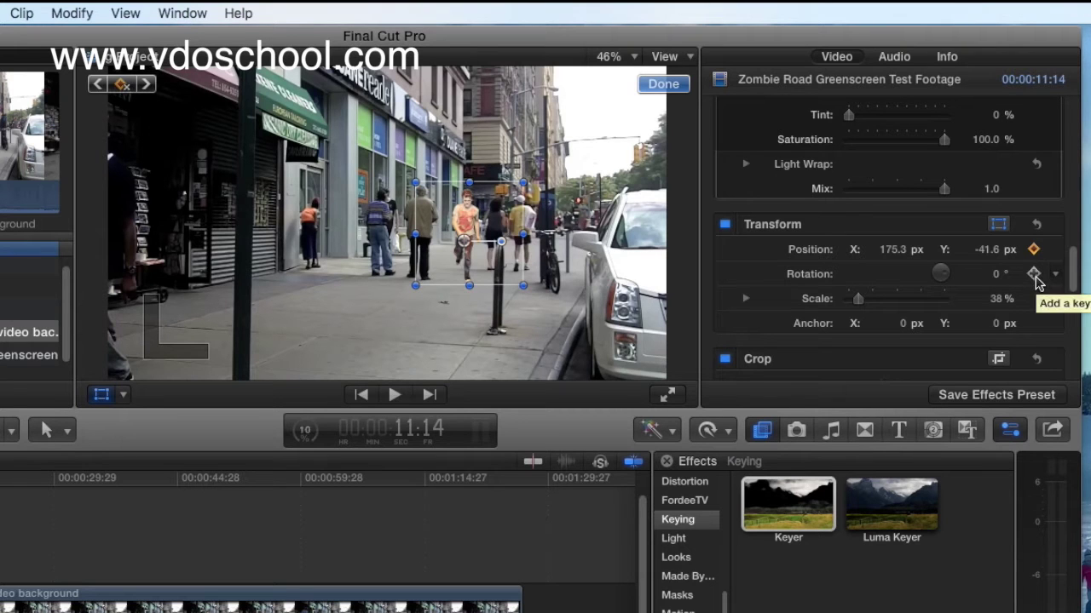
{"action": "left_click", "coordinate": [1034, 273]}
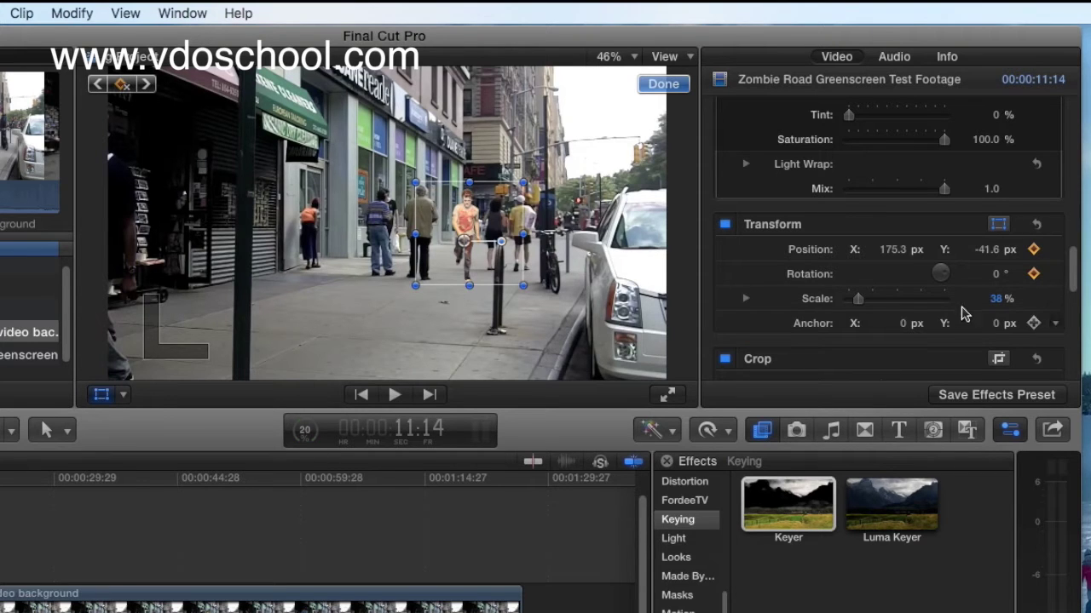
{"action": "left_click", "coordinate": [1034, 299]}
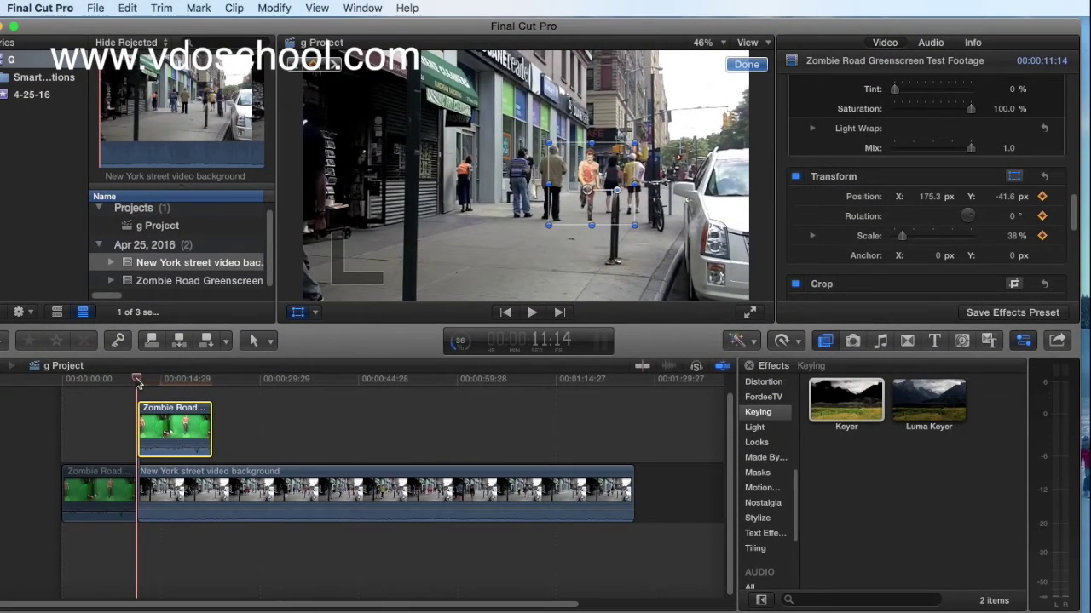
At 17:10, move the zombie to about X -446.4 px, Y -105.6 px and enlarge it to about 82.29%.
{"action": "left_click", "coordinate": [137, 381]}
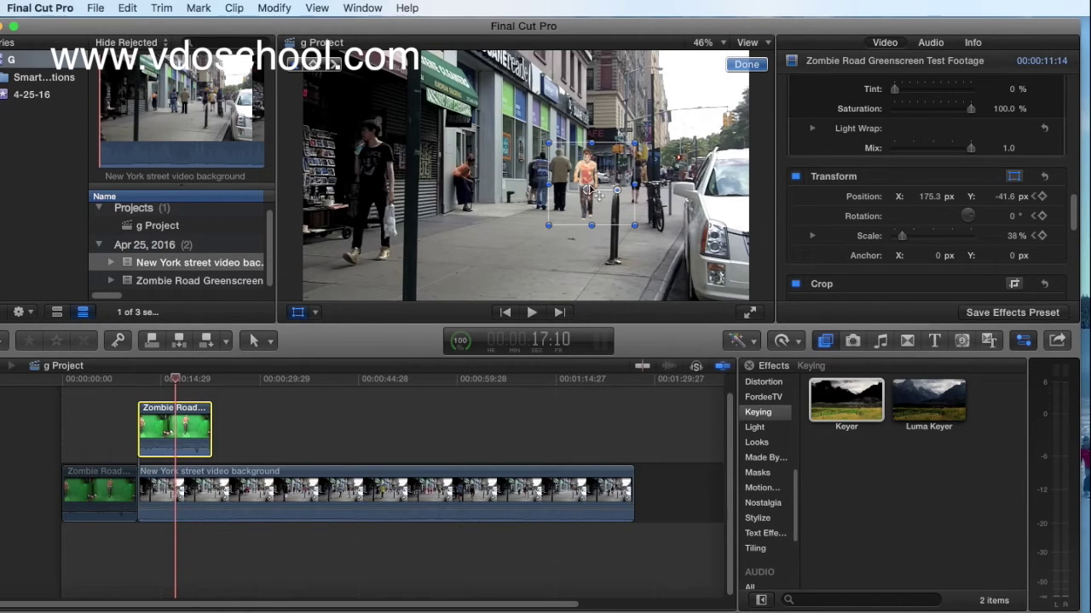
{"action": "left_click_drag", "start_coordinate": [590, 174], "coordinate": [360, 215]}
{"action": "left_click_drag", "start_coordinate": [403, 181], "coordinate": [446, 142]}
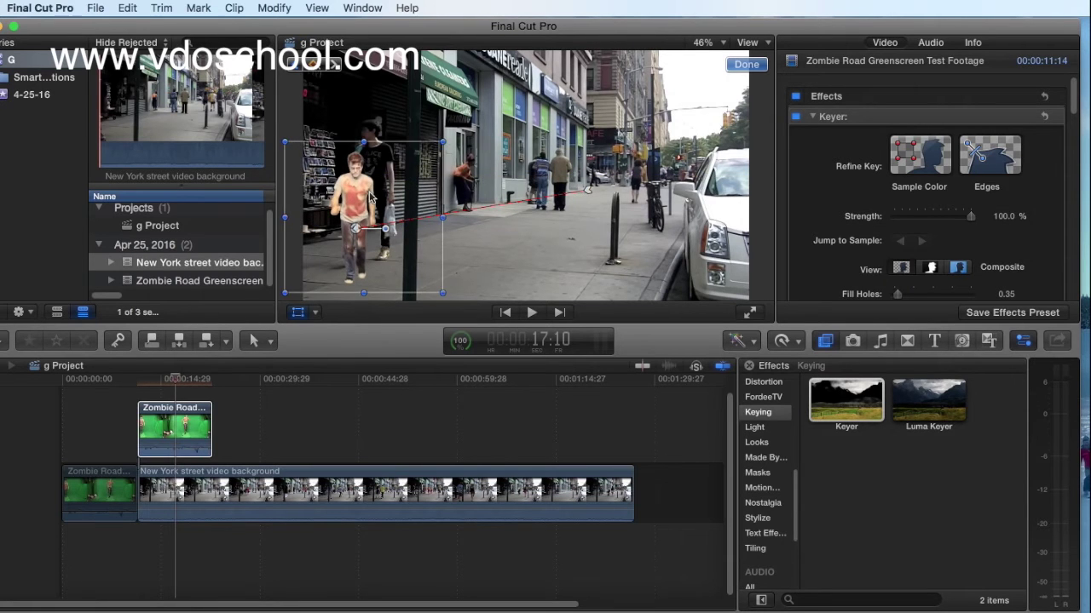
{"action": "left_click_drag", "start_coordinate": [356, 213], "coordinate": [373, 183]}
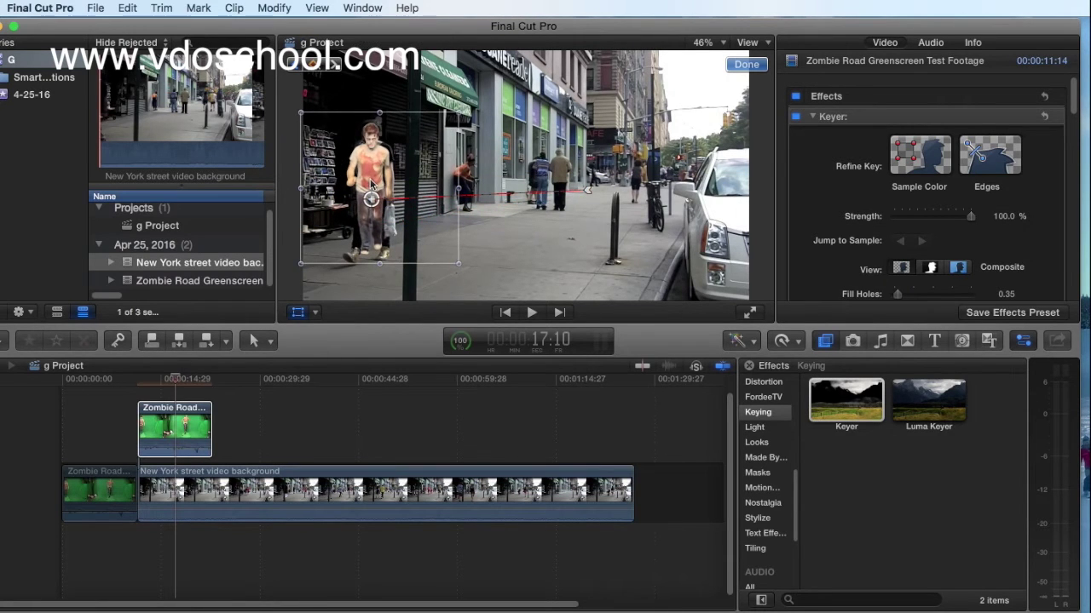
{"action": "left_click_drag", "start_coordinate": [458, 265], "coordinate": [467, 272]}
{"action": "left_click_drag", "start_coordinate": [368, 181], "coordinate": [364, 189]}
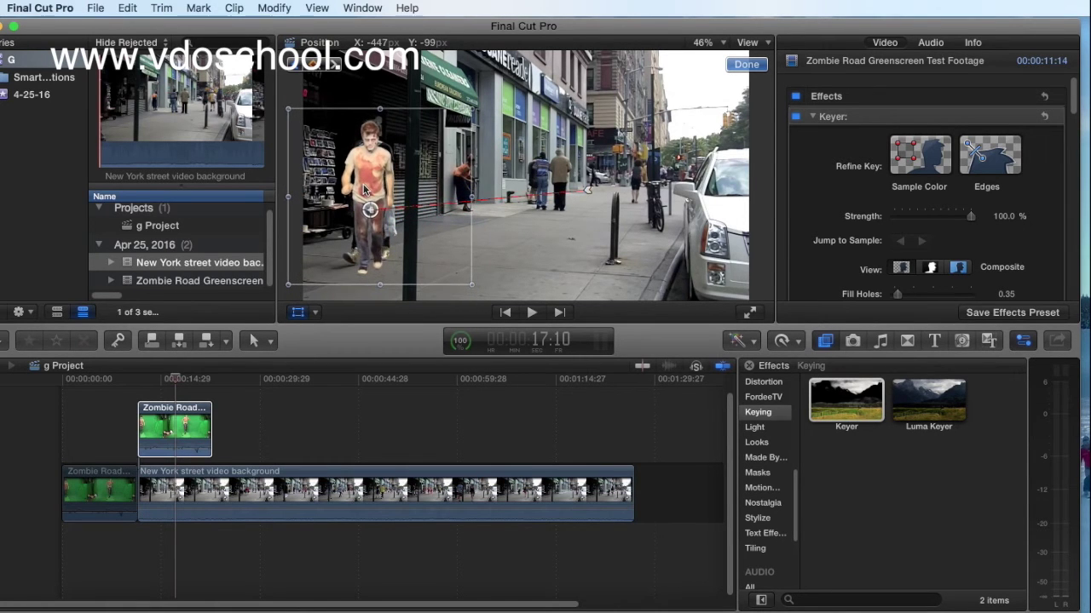
{"action": "left_click_drag", "start_coordinate": [364, 185], "coordinate": [364, 188]}
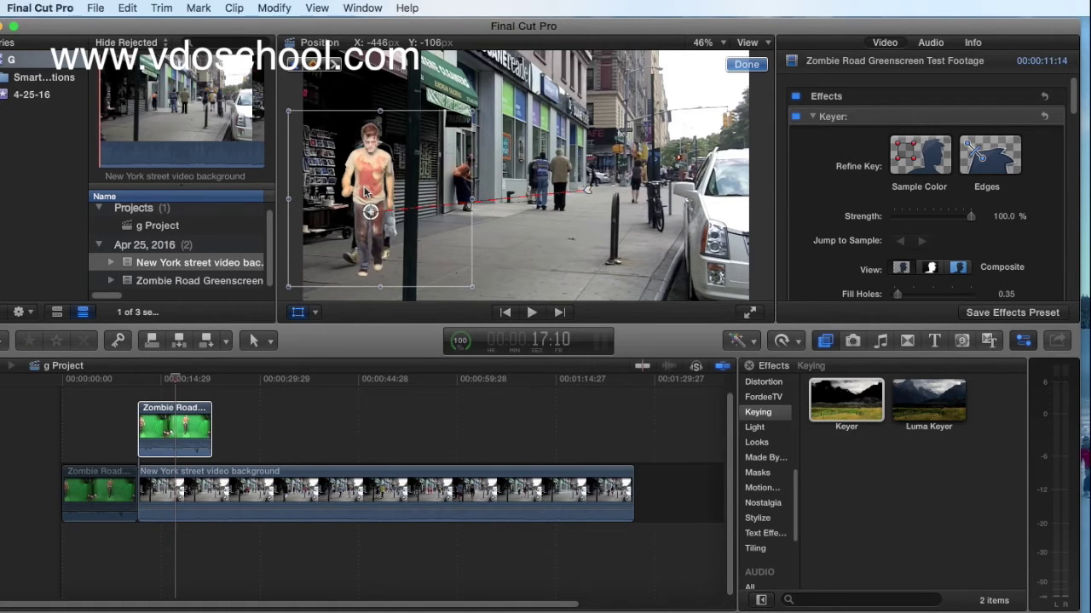
{"action": "left_click_drag", "start_coordinate": [472, 113], "coordinate": [473, 109]}
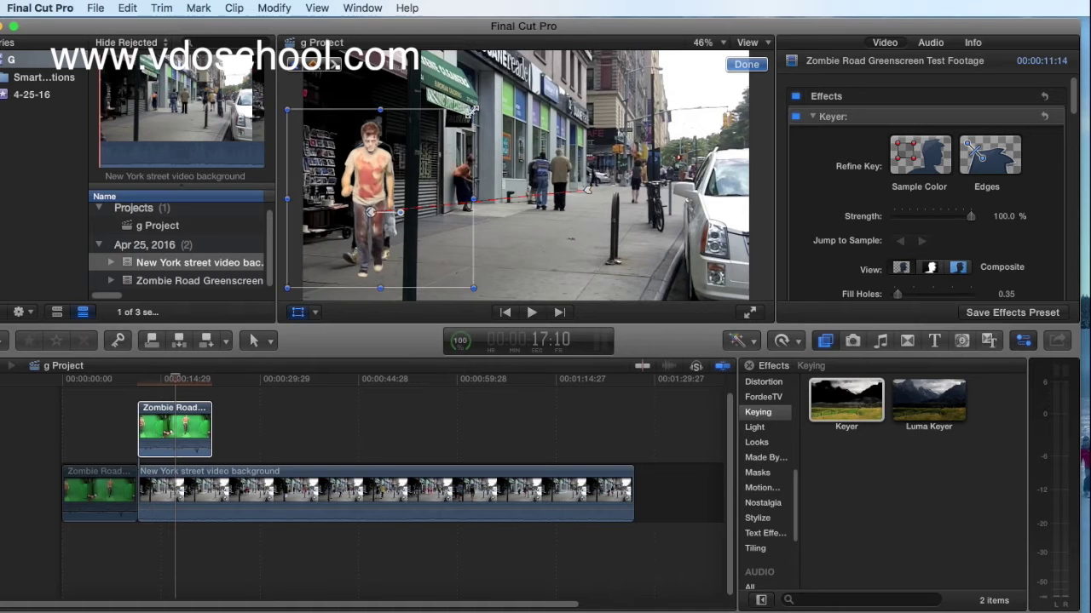
{"action": "left_click", "coordinate": [746, 65]}
Review the zombie clip's Transform keyframes at the clip's start and at 17:10.
{"action": "left_click_drag", "start_coordinate": [178, 385], "coordinate": [144, 400]}
{"action": "left_click", "coordinate": [1003, 215]}
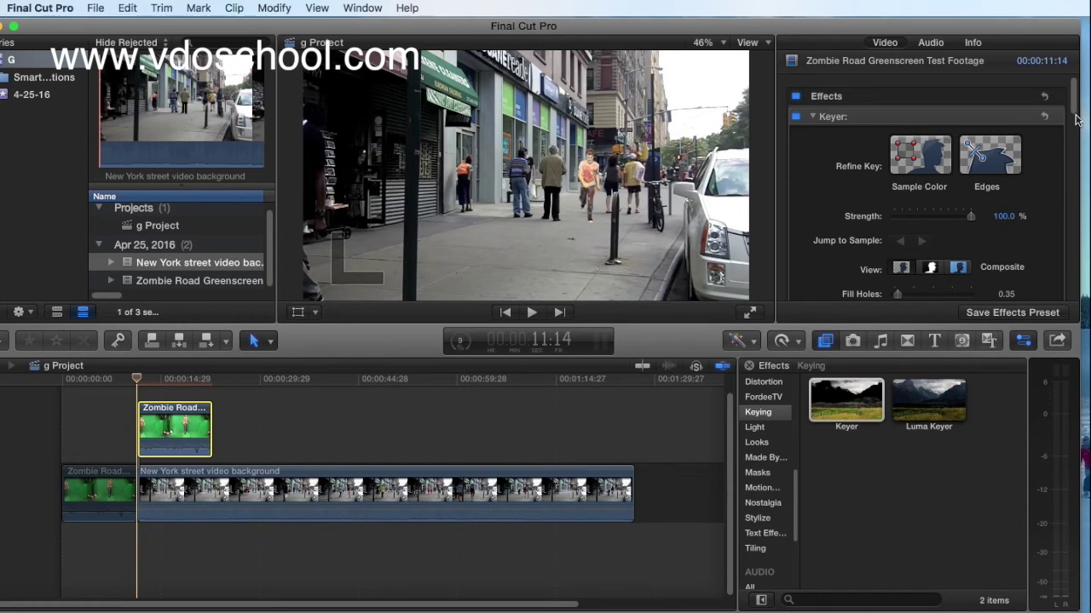
{"action": "left_click_drag", "start_coordinate": [1074, 109], "coordinate": [1075, 228]}
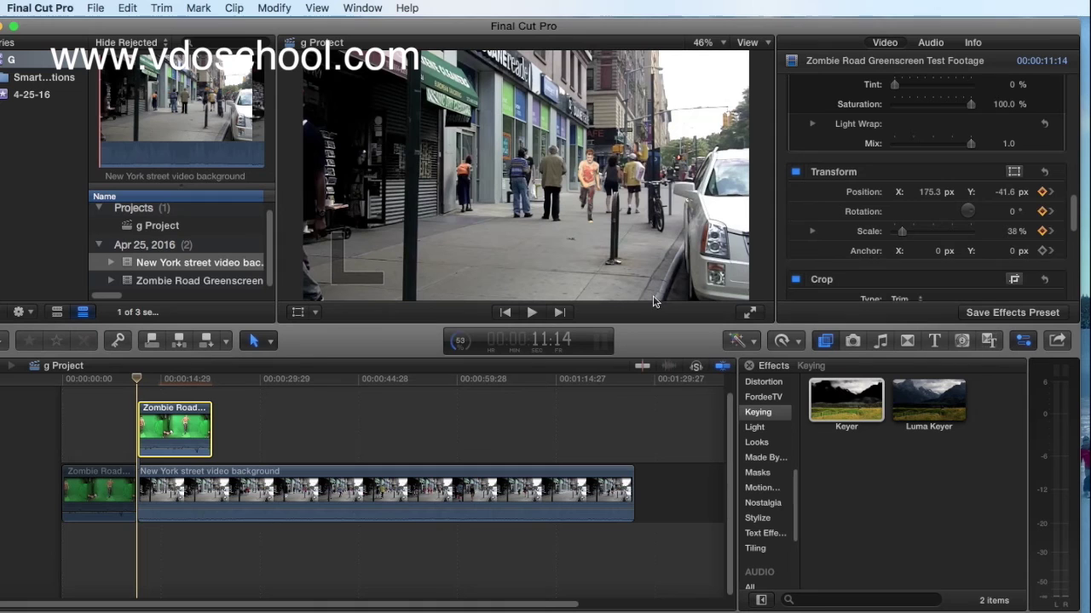
{"action": "left_click", "coordinate": [1053, 194]}
{"action": "left_click", "coordinate": [1053, 198]}
{"action": "key", "text": "alt+apostrophe"}
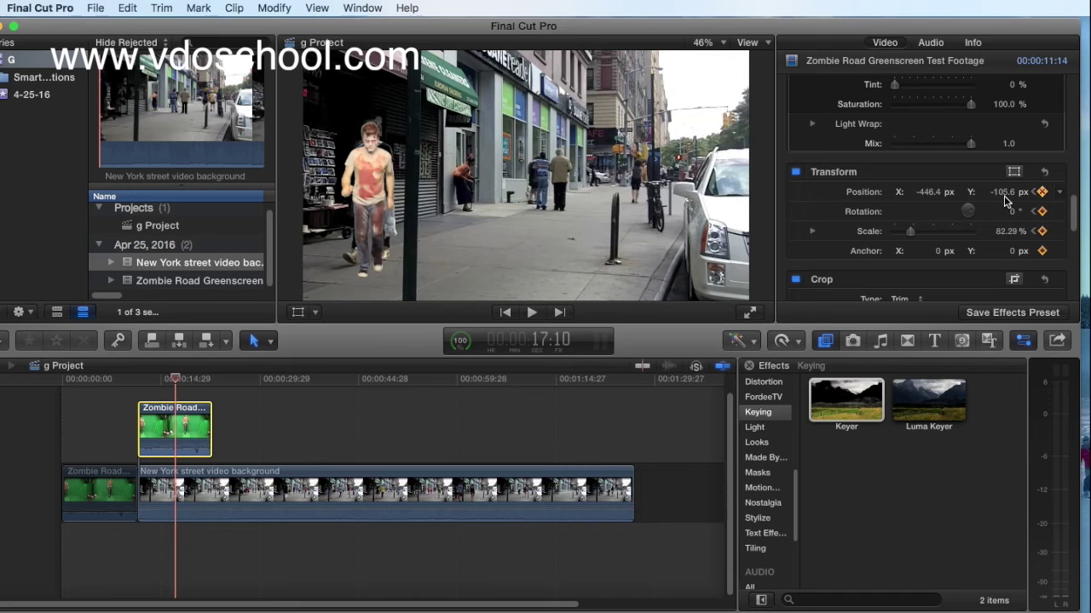
At the 17:10 keyframe, reposition the zombie onto the open sidewalk just right of the dark pole and enlarge it slightly.
{"action": "right_click", "coordinate": [367, 185]}
{"action": "left_click", "coordinate": [387, 184]}
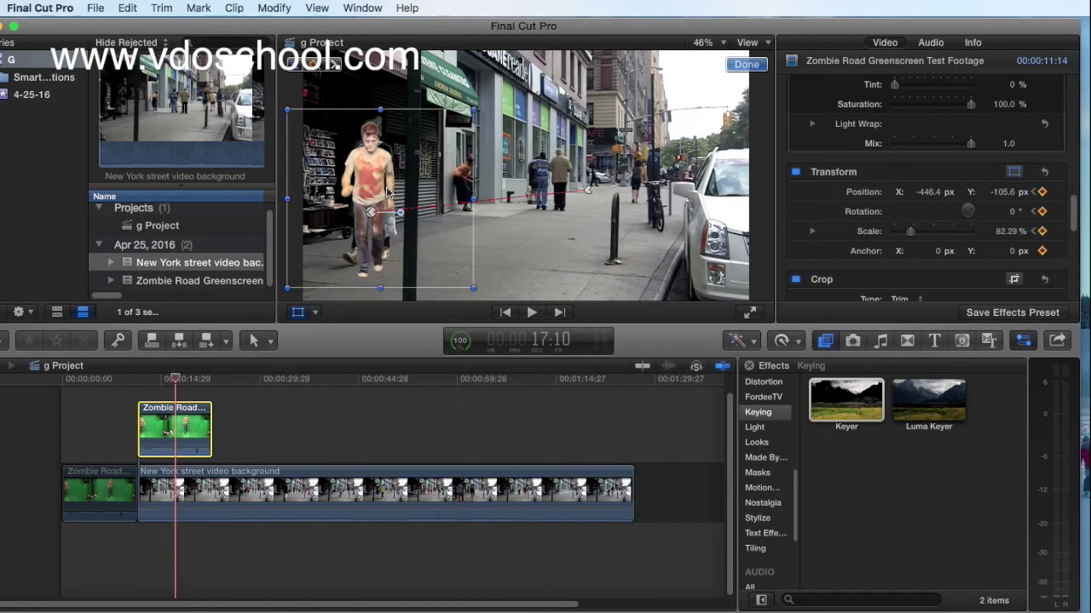
{"action": "left_click_drag", "start_coordinate": [375, 217], "coordinate": [462, 176]}
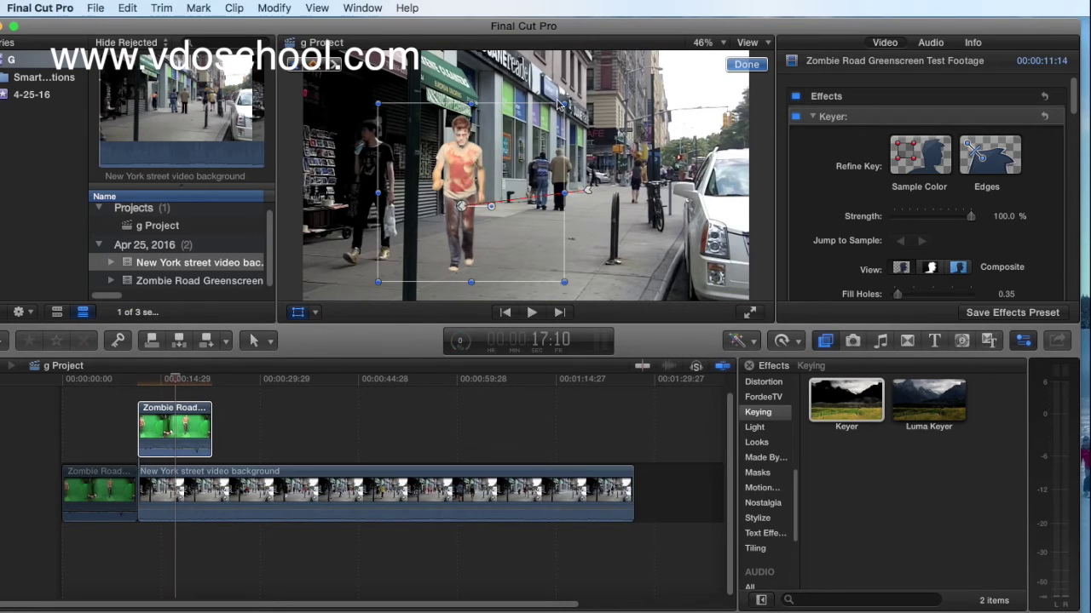
{"action": "left_click", "coordinate": [470, 100]}
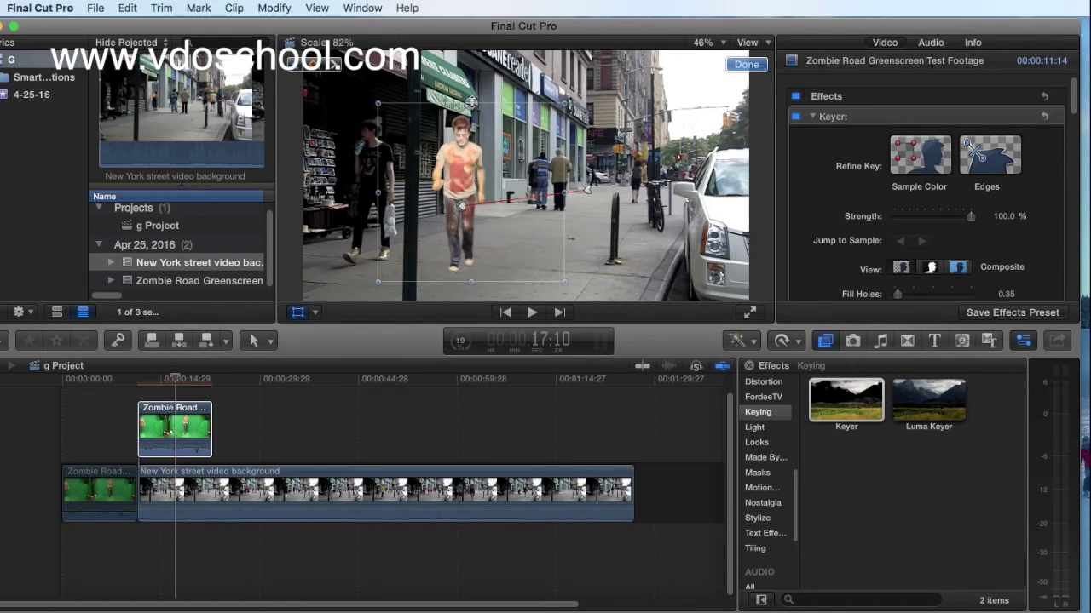
{"action": "left_click_drag", "start_coordinate": [565, 103], "coordinate": [567, 101]}
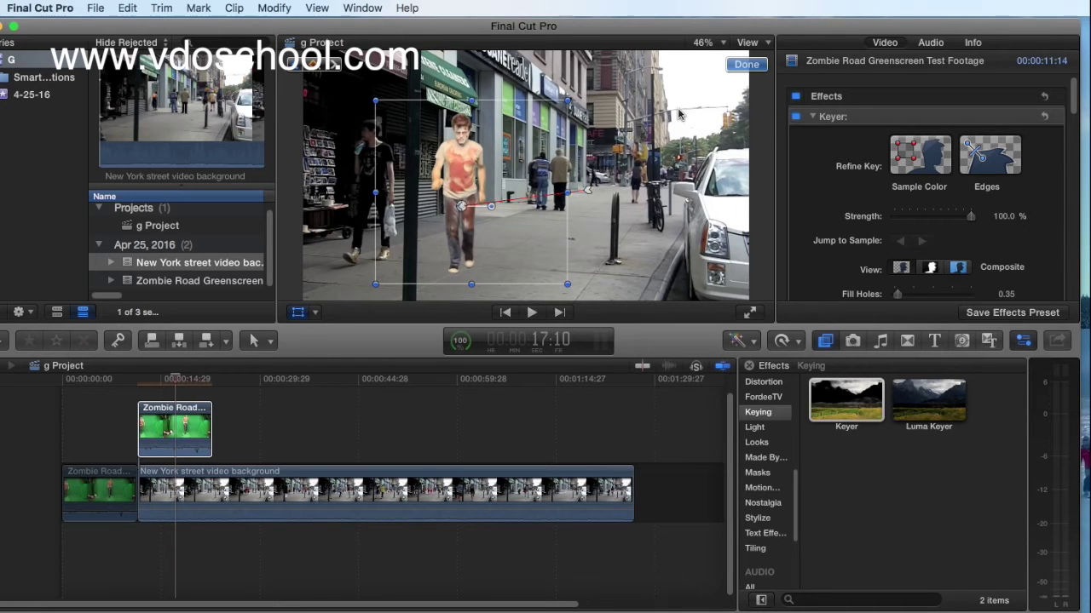
{"action": "left_click", "coordinate": [747, 66]}
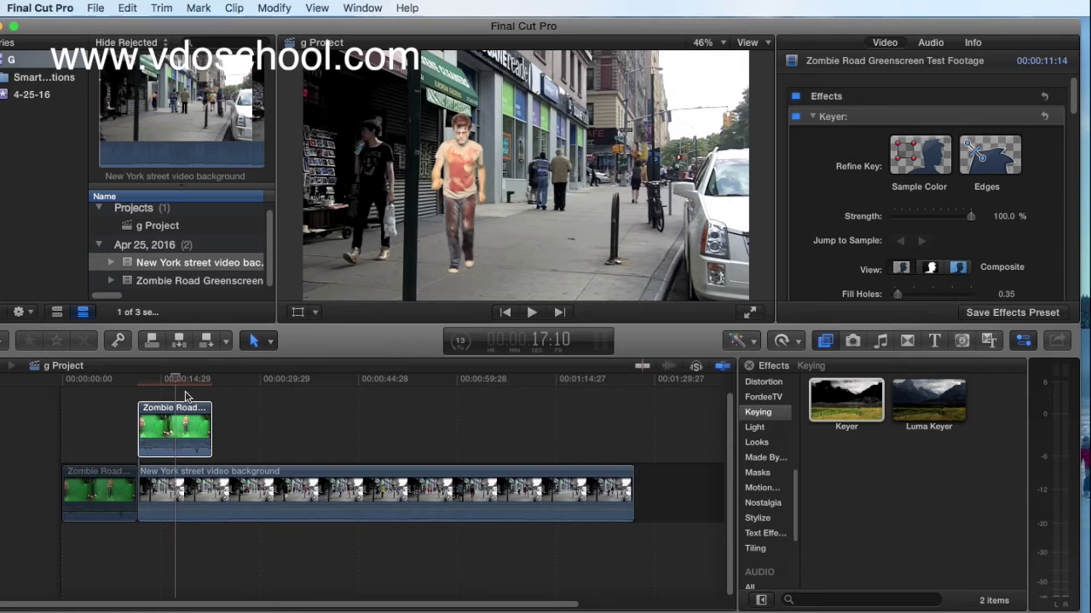
Play the zombie's animated run from the start of the clip to about 20:16.
{"action": "left_click_drag", "start_coordinate": [174, 384], "coordinate": [138, 386]}
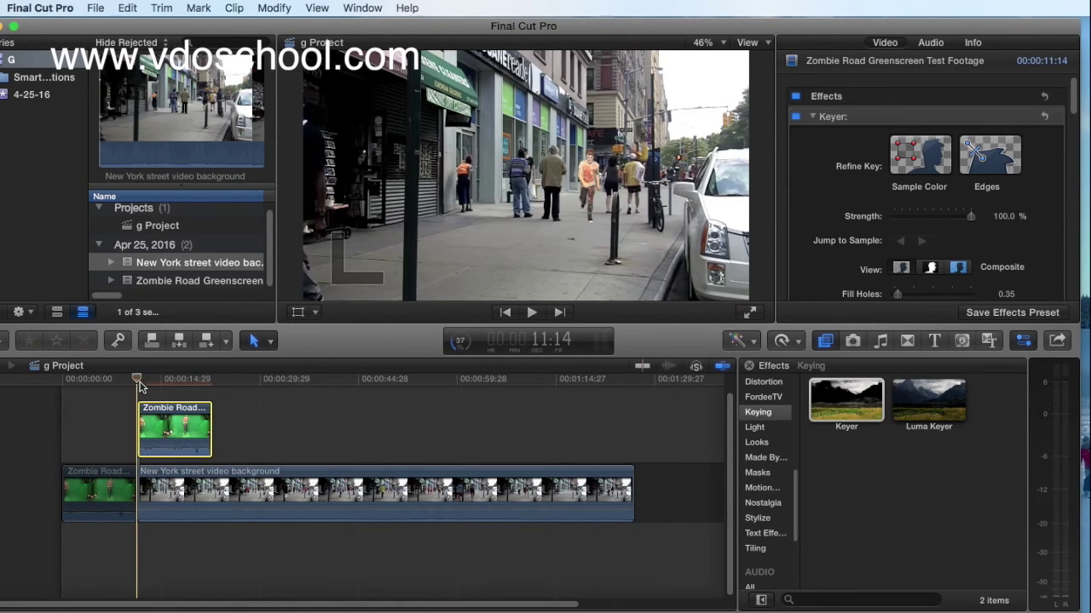
{"action": "key", "text": "space"}
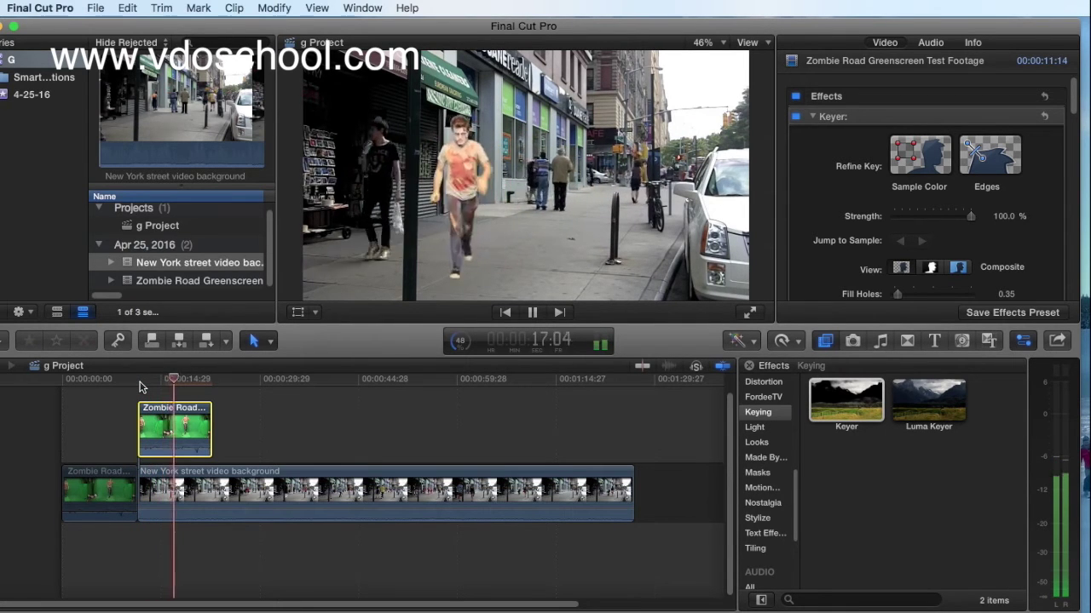
{"action": "key", "text": "space"}
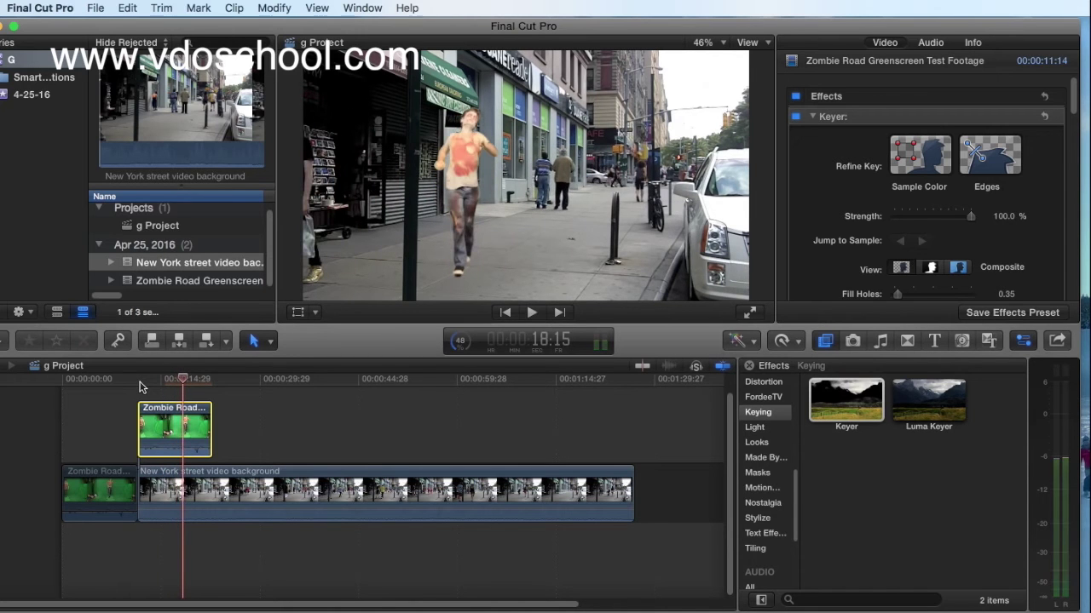
{"action": "key", "text": "space"}
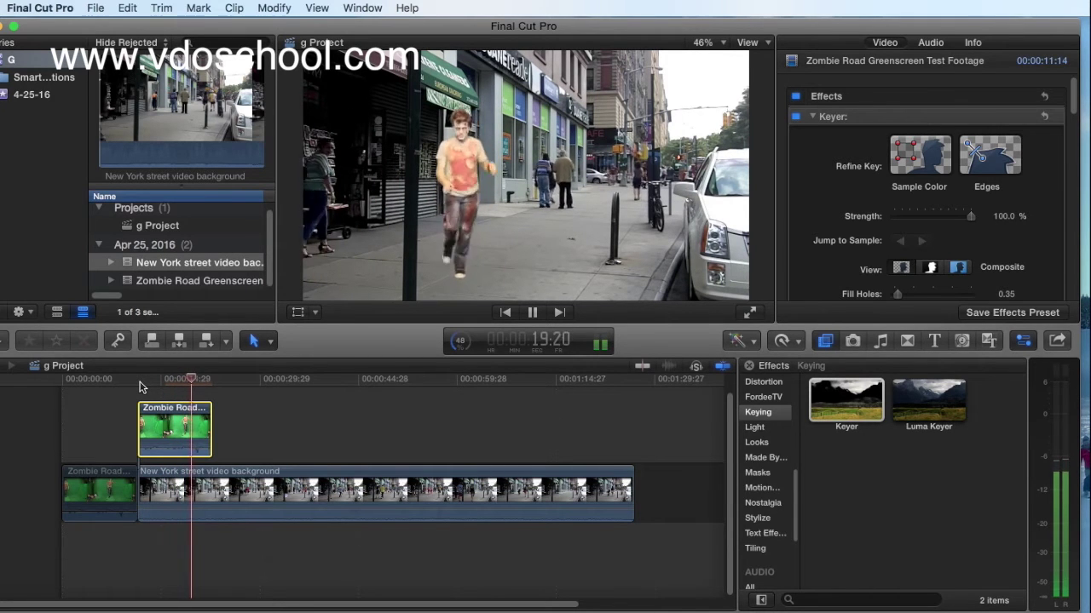
{"action": "key", "text": "space"}
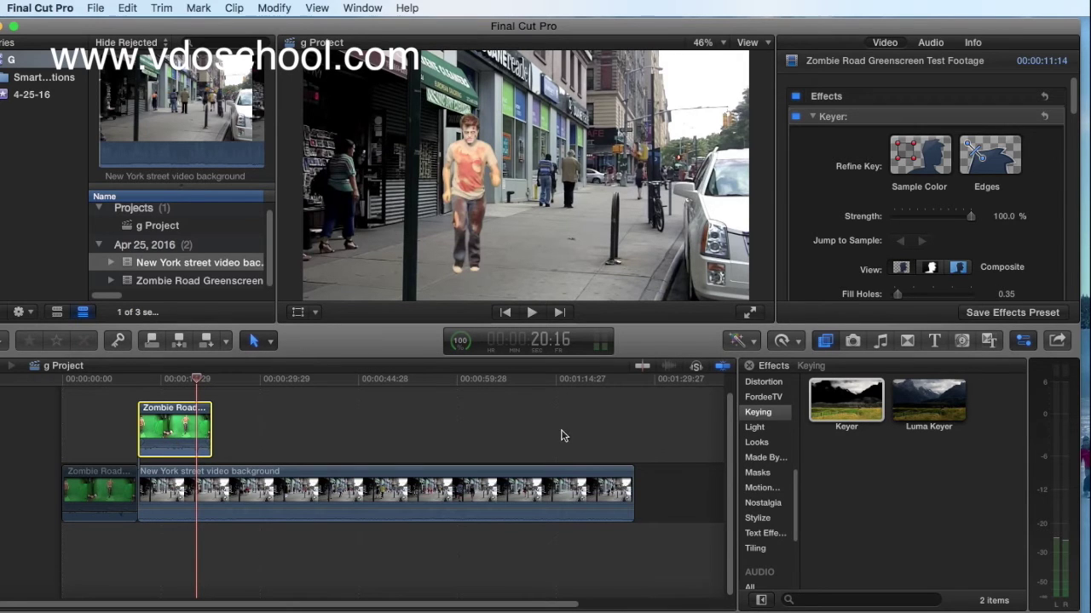
Show the Color Board for the zombie clip and add a first color correction.
{"action": "left_click", "coordinate": [737, 341]}
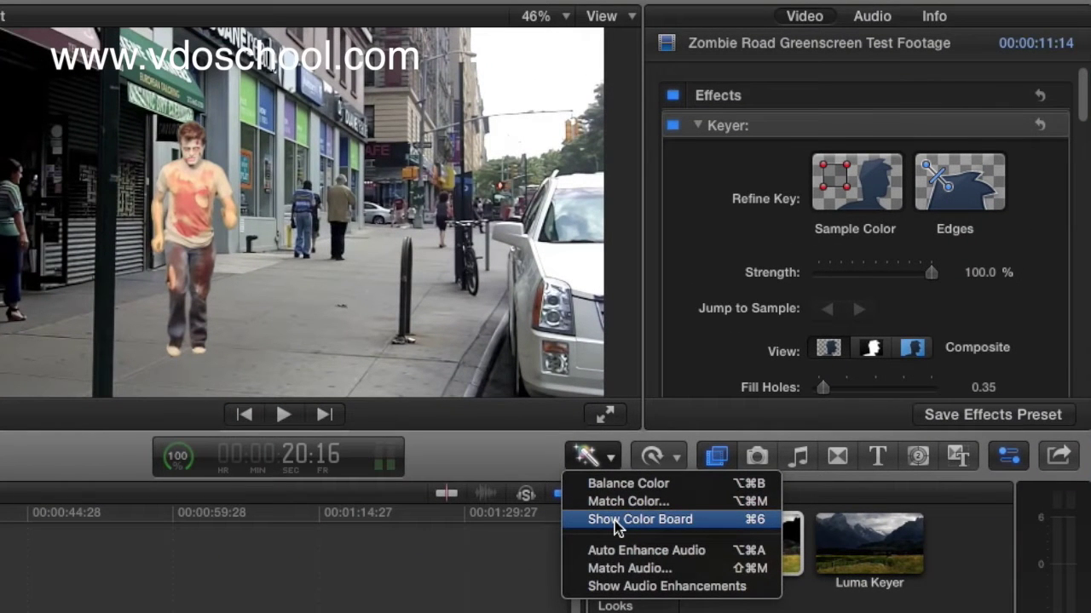
{"action": "left_click", "coordinate": [615, 521]}
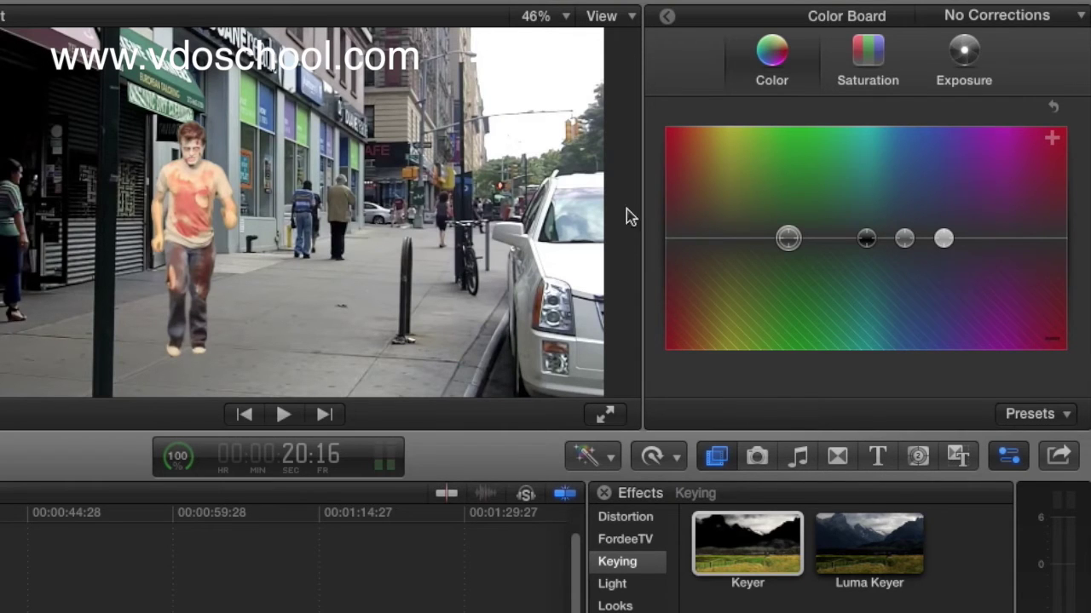
{"action": "left_click", "coordinate": [1053, 19]}
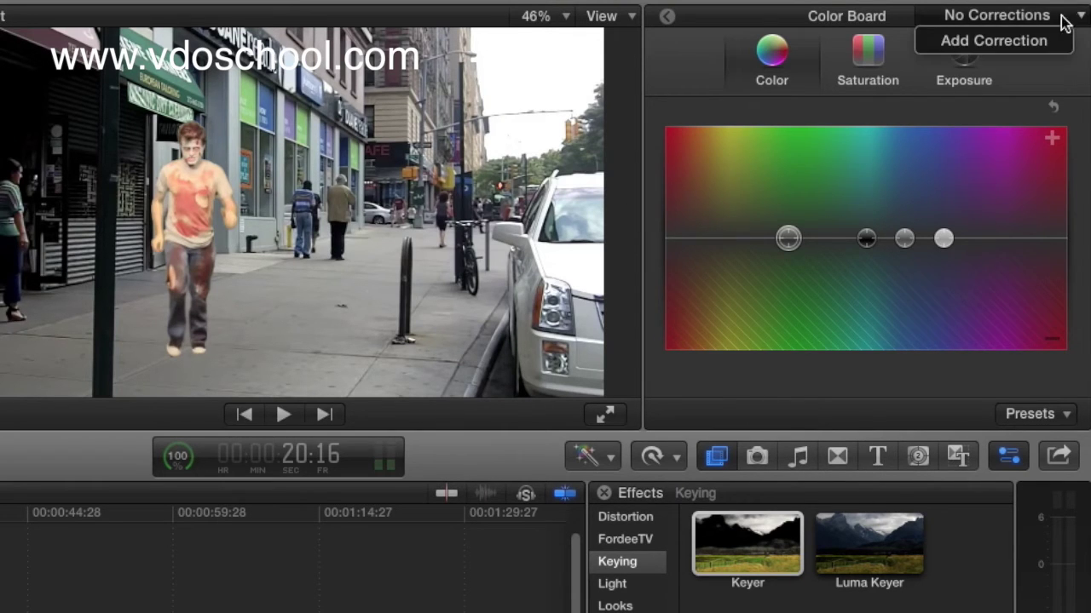
{"action": "left_click", "coordinate": [988, 41]}
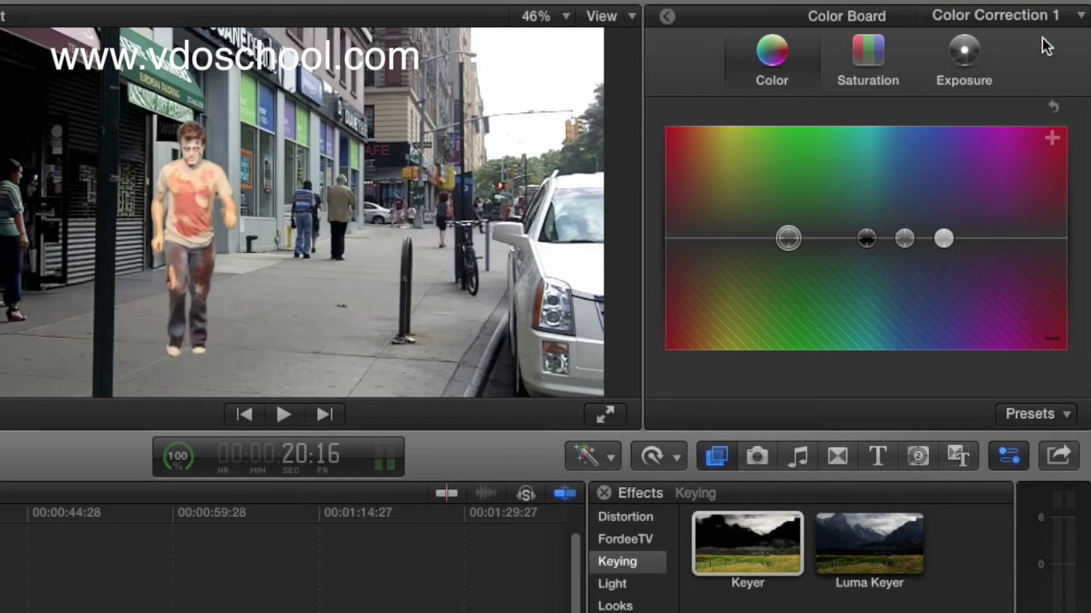
Adjust the zombie clip's exposure by lowering shadows to -8%, slightly lowering midtones and slightly raising highlights.
{"action": "left_click", "coordinate": [964, 53]}
{"action": "mouse_move", "coordinate": [774, 239]}
{"action": "left_mouse_down"}
{"action": "mouse_move", "coordinate": [777, 255]}
{"action": "mouse_move", "coordinate": [777, 240]}
{"action": "left_mouse_up"}
{"action": "left_click_drag", "start_coordinate": [1011, 241], "coordinate": [1009, 232]}
{"action": "left_click_drag", "start_coordinate": [892, 239], "coordinate": [894, 245]}
{"action": "left_click_drag", "start_coordinate": [777, 247], "coordinate": [779, 255]}
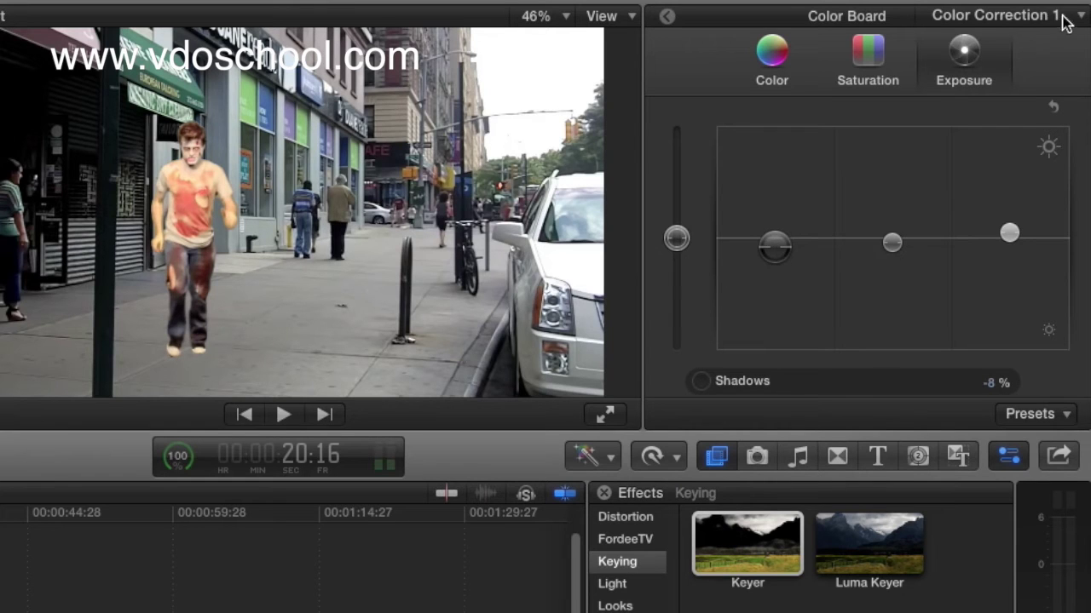
Add a second color correction and tint the zombie blue with global color at 227° and 10%, slightly adjusting the shadows and midtones hues.
{"action": "left_click", "coordinate": [1080, 15]}
{"action": "left_click", "coordinate": [993, 74]}
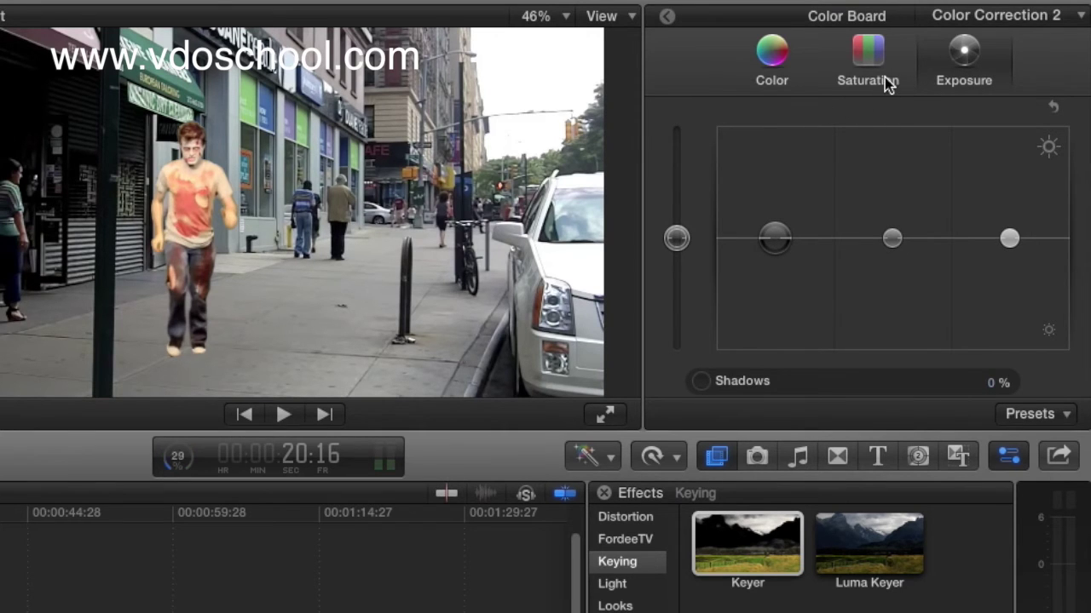
{"action": "left_click", "coordinate": [775, 60]}
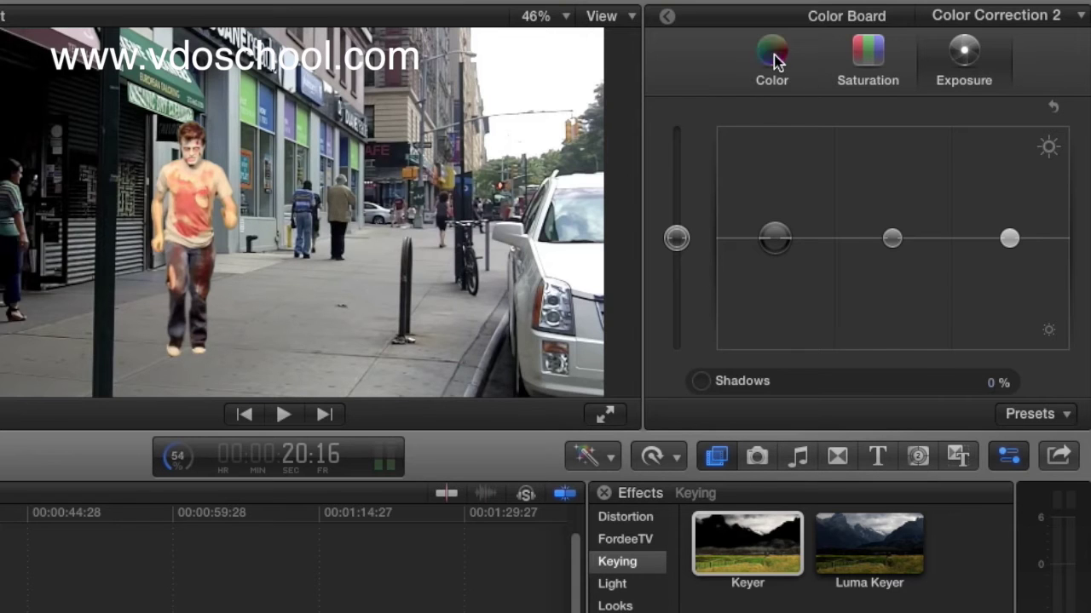
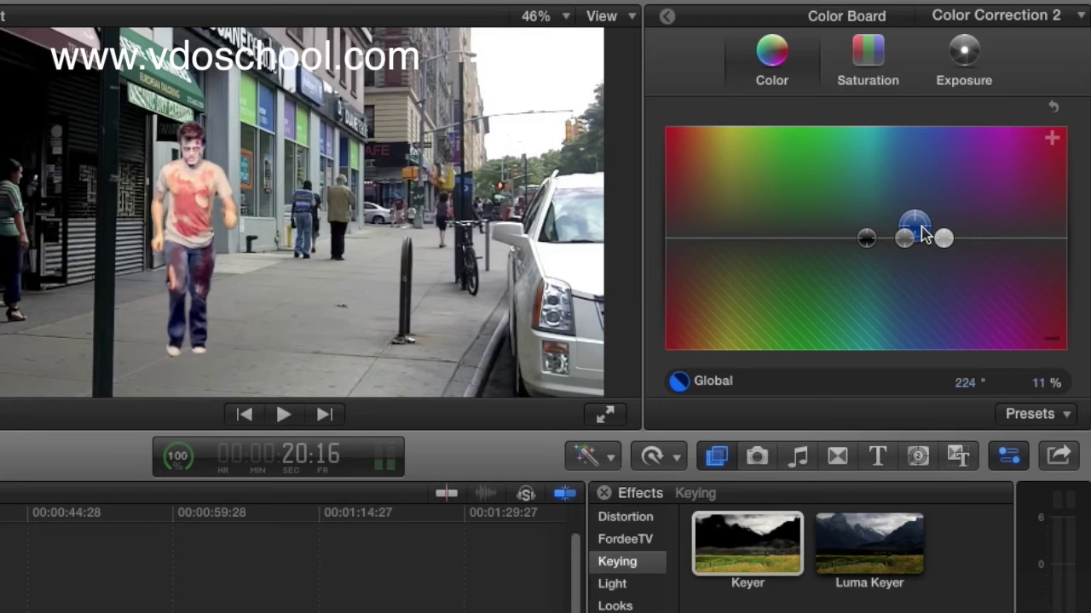
{"action": "left_click_drag", "start_coordinate": [923, 226], "coordinate": [925, 228]}
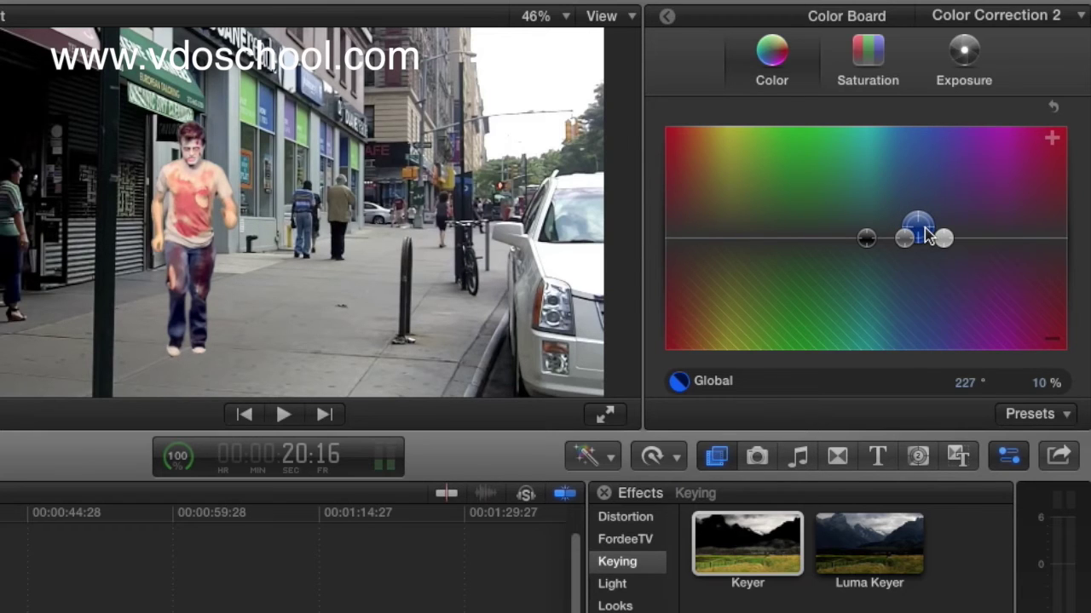
{"action": "left_click_drag", "start_coordinate": [870, 241], "coordinate": [910, 245]}
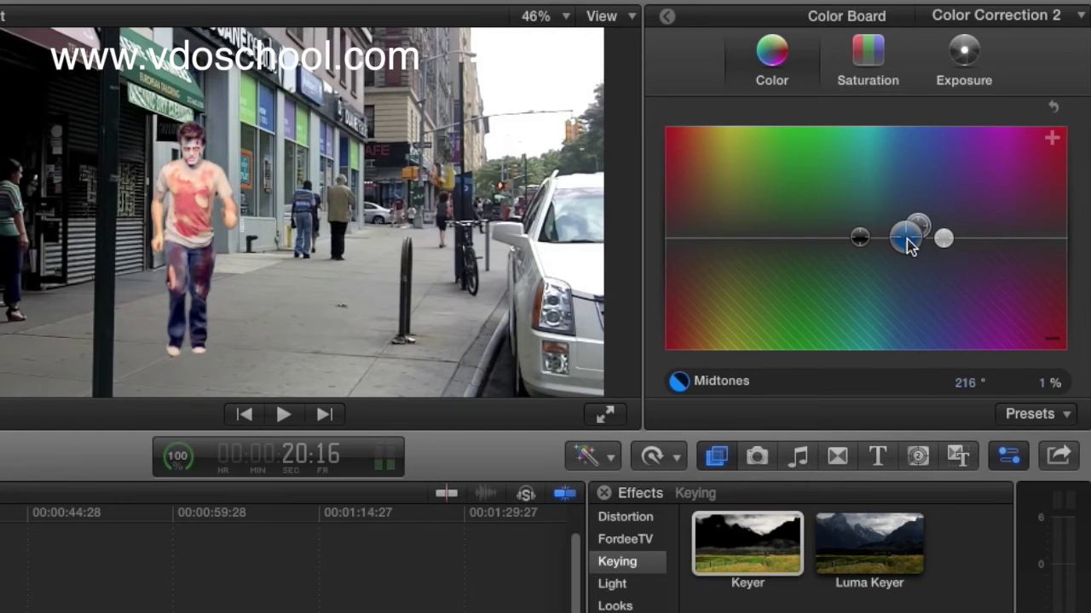
{"action": "mouse_move", "coordinate": [909, 245]}
{"action": "left_mouse_down"}
{"action": "mouse_move", "coordinate": [988, 236]}
{"action": "mouse_move", "coordinate": [988, 248]}
{"action": "mouse_move", "coordinate": [893, 245]}
{"action": "left_mouse_up"}
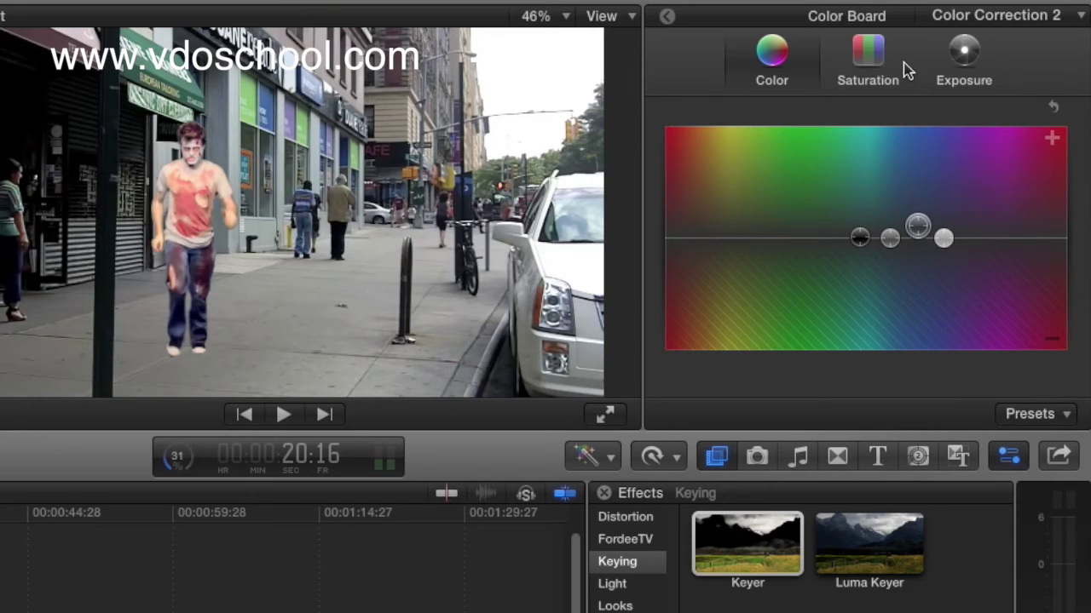
Slightly reduce the global saturation in Color Correction 2 and lower the shadows exposure in Color Correction 1 to -15%.
{"action": "left_click", "coordinate": [869, 60]}
{"action": "left_click_drag", "start_coordinate": [679, 245], "coordinate": [670, 266]}
{"action": "left_click", "coordinate": [967, 53]}
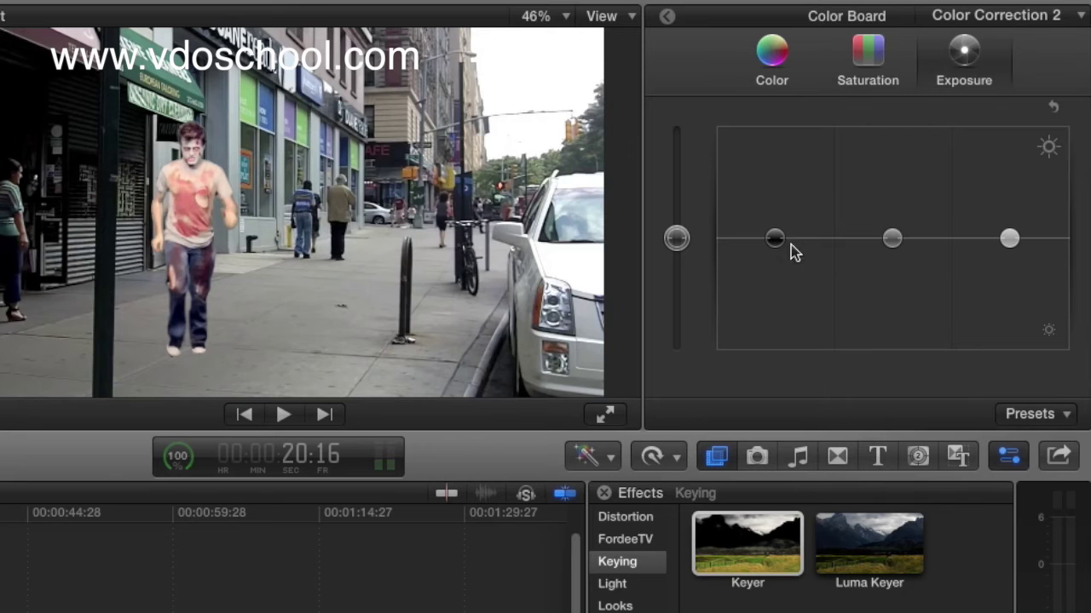
{"action": "left_click", "coordinate": [1065, 17]}
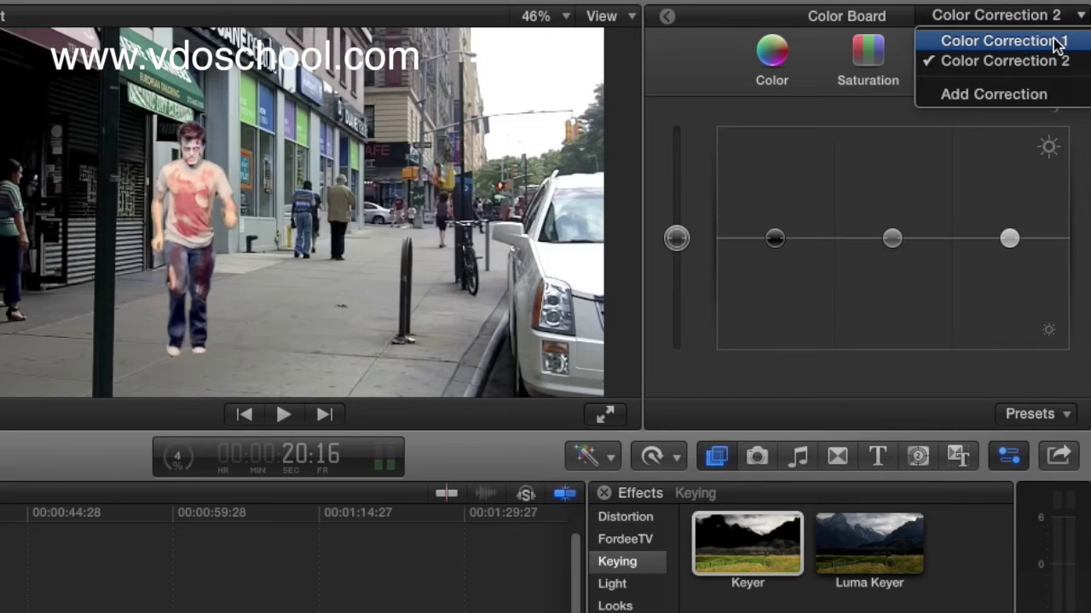
{"action": "left_click", "coordinate": [1059, 43]}
{"action": "left_click", "coordinate": [775, 249]}
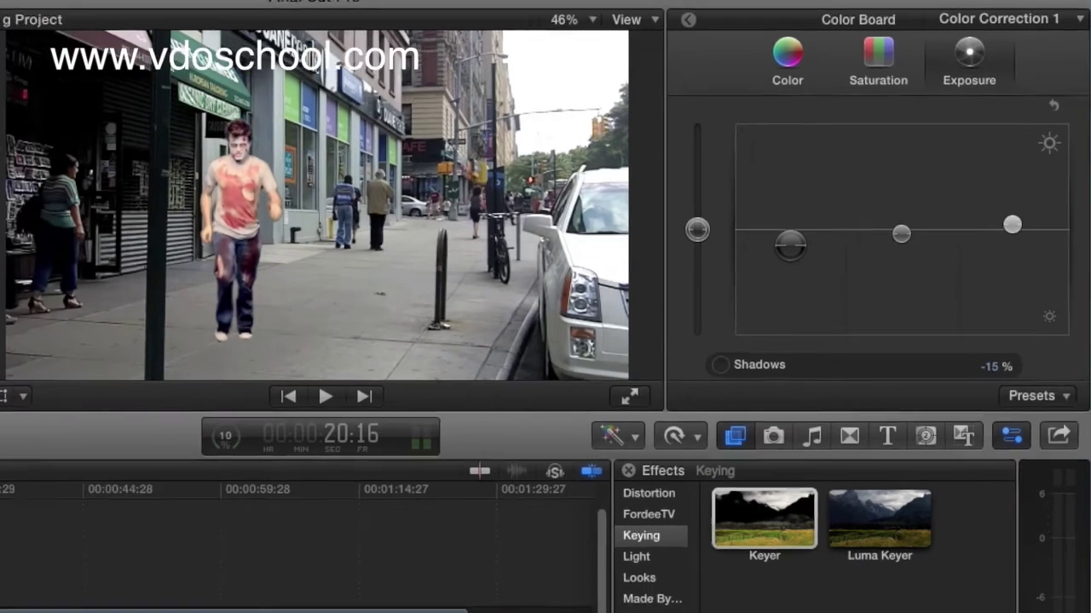
Play the composite from the start of the zombie clip to about 14:05.
{"action": "left_click", "coordinate": [165, 367]}
{"action": "key", "text": "space"}
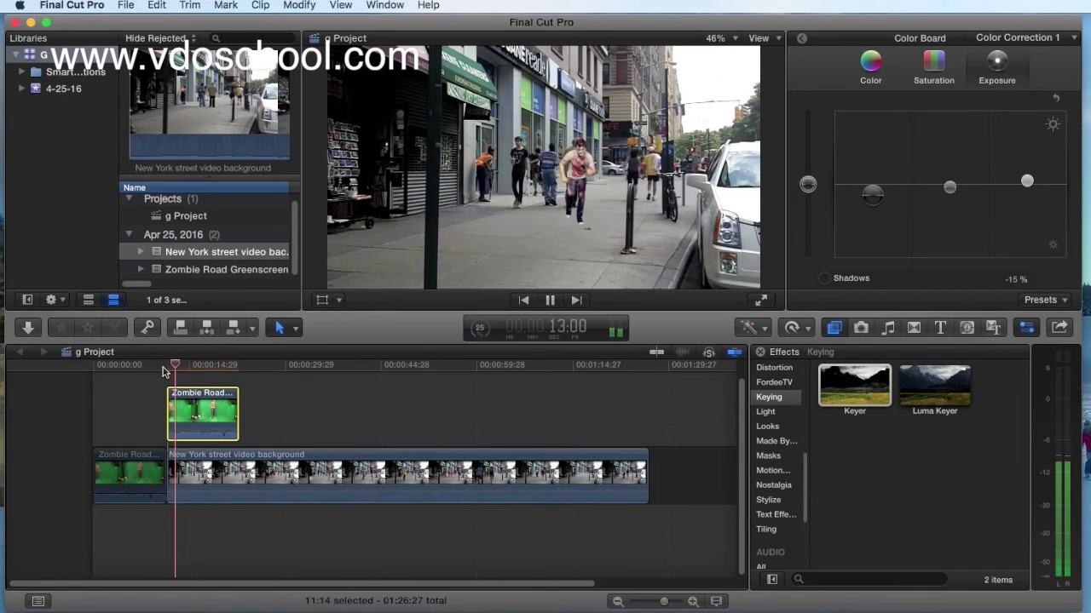
{"action": "key", "text": "space"}
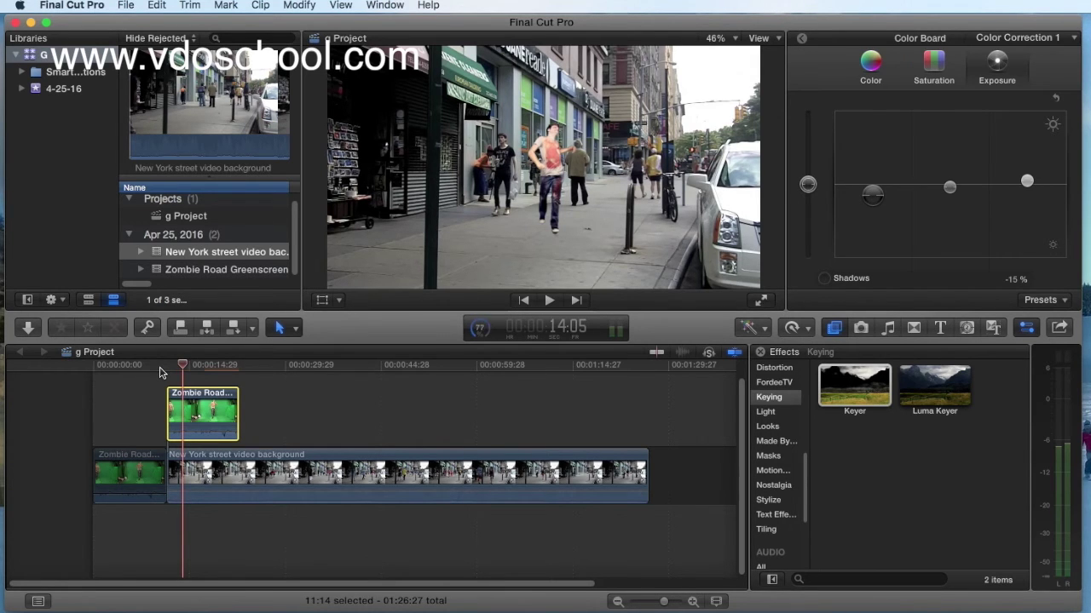
Step frame by frame through the zombie's movement and park the playhead at 14:06.
{"action": "key", "text": "Left"}
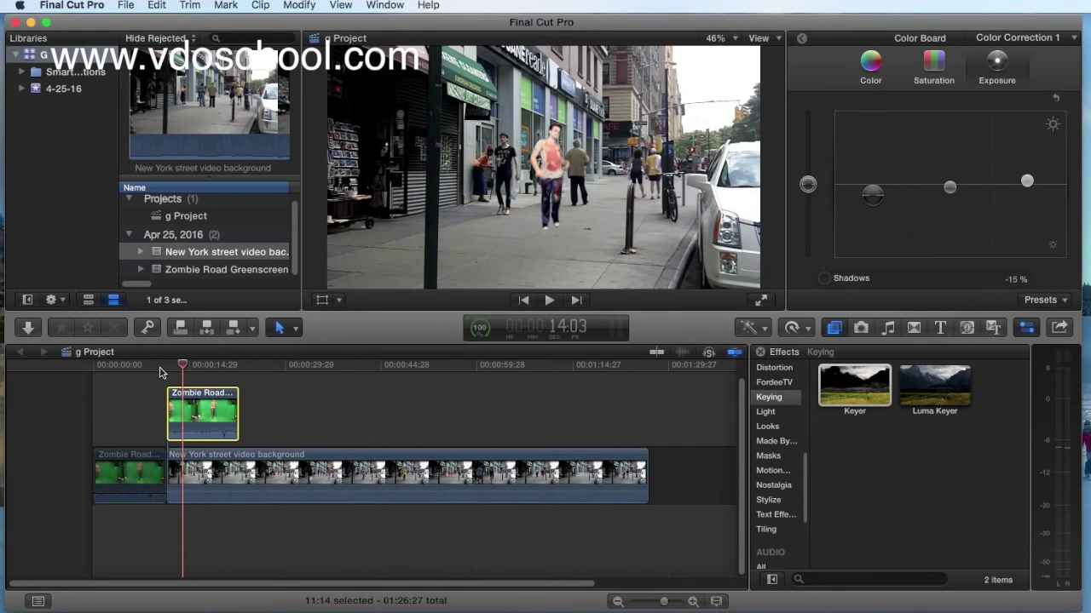
{"action": "key", "text": "Left"}
{"action": "key", "text": "Left"}
{"action": "key", "text": "Left"}
{"action": "key", "text": "Left"}
{"action": "key", "text": "Left"}
{"action": "key", "text": "Left"}
{"action": "key", "text": "Left"}
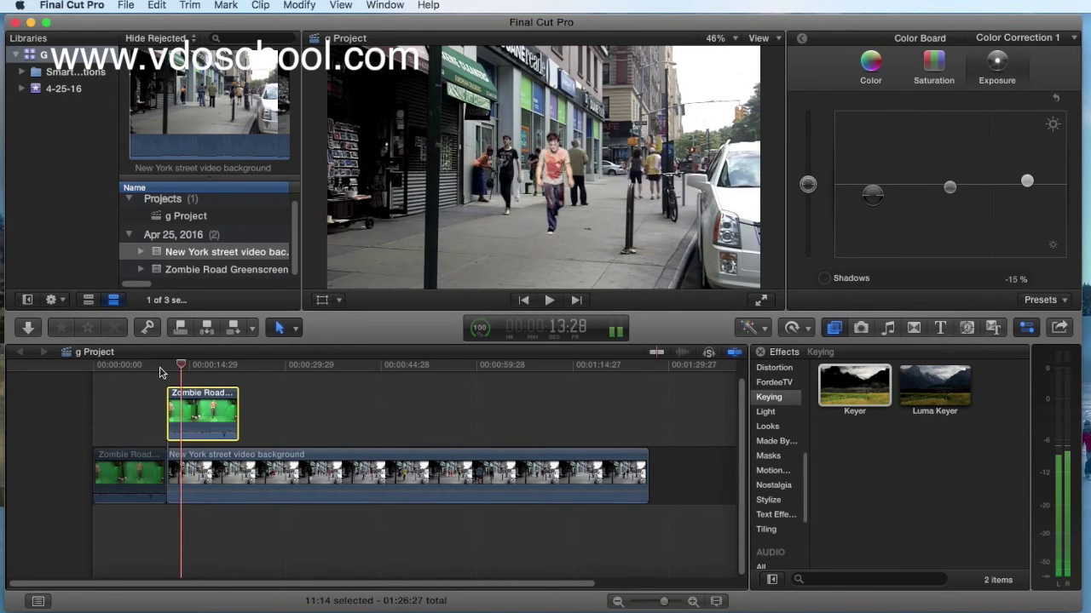
{"action": "key", "text": "Right"}
{"action": "key", "text": "Right"}
{"action": "key", "text": "Right"}
{"action": "key", "text": "Right"}
{"action": "key", "text": "Right"}
{"action": "key", "text": "Right"}
{"action": "key", "text": "Right"}
{"action": "key", "text": "Right"}
{"action": "key", "text": "Right"}
{"action": "key", "text": "Right"}
{"action": "key", "text": "Right"}
{"action": "key", "text": "Right"}
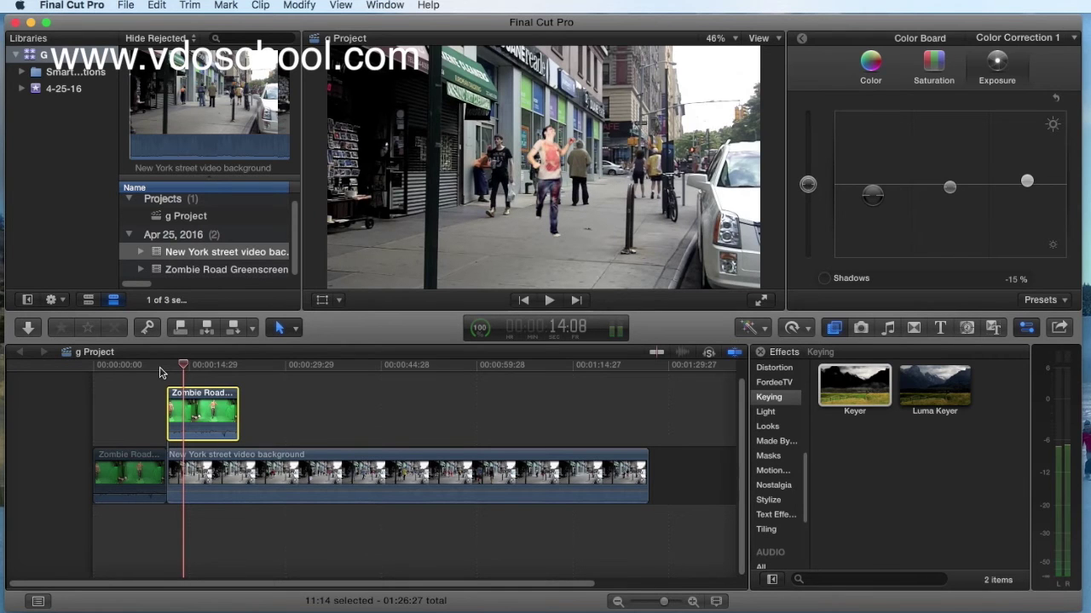
{"action": "key", "text": "Left"}
{"action": "key", "text": "Left"}
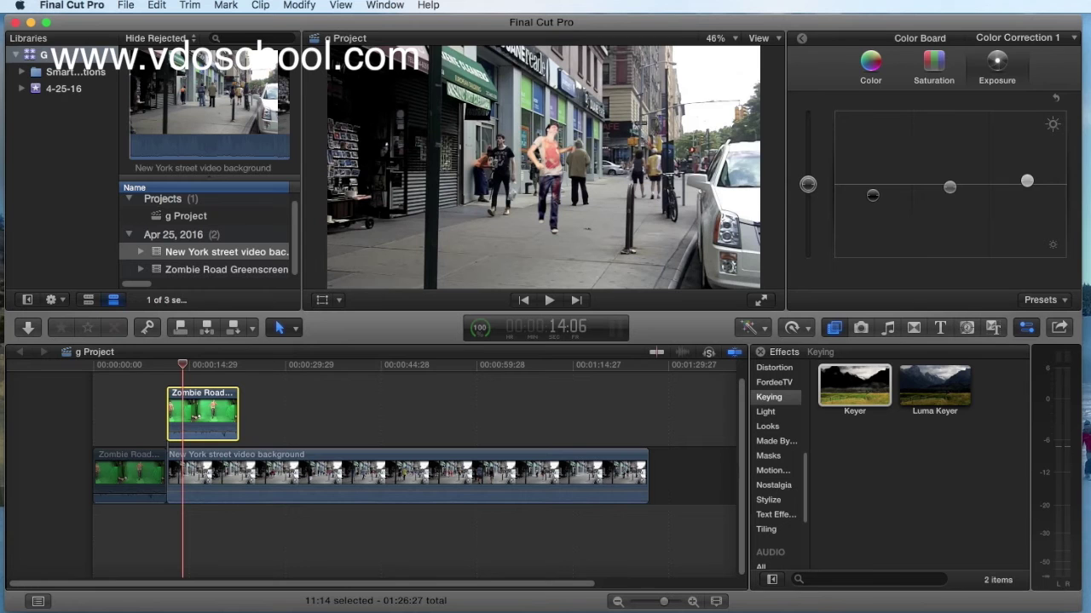
Switch to Finder and bring Bullet Body Hit (Green Screen).mp4 from the Green folder into the timeline above the zombie clip at the playhead.
{"action": "key", "text": "super+Tab"}
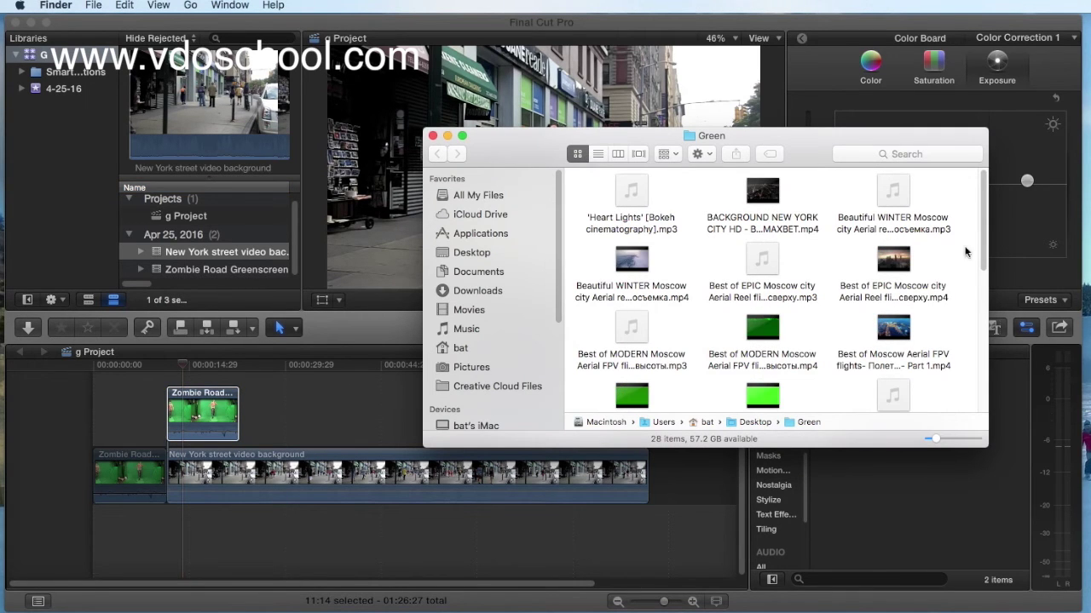
{"action": "left_click_drag", "start_coordinate": [984, 255], "coordinate": [988, 399]}
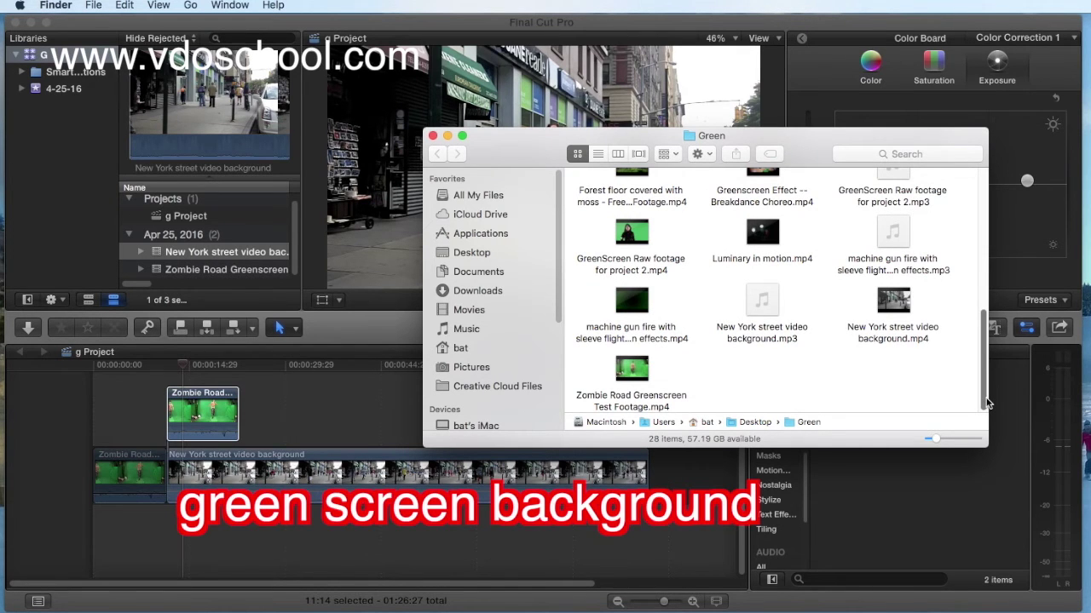
{"action": "left_click_drag", "start_coordinate": [986, 402], "coordinate": [962, 349]}
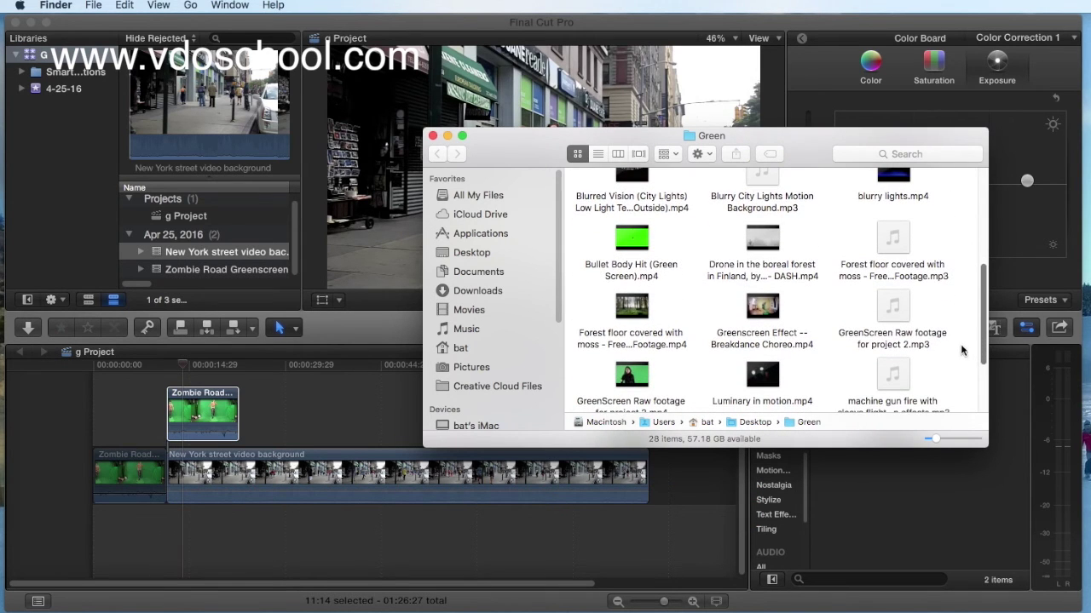
{"action": "left_click", "coordinate": [643, 240]}
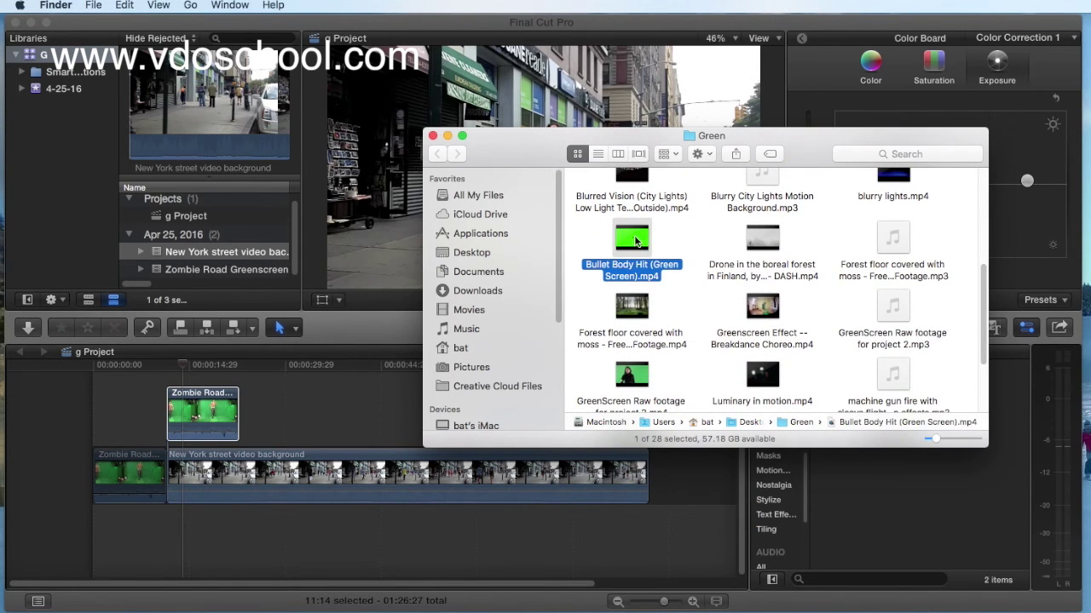
{"action": "left_click_drag", "start_coordinate": [639, 240], "coordinate": [204, 376]}
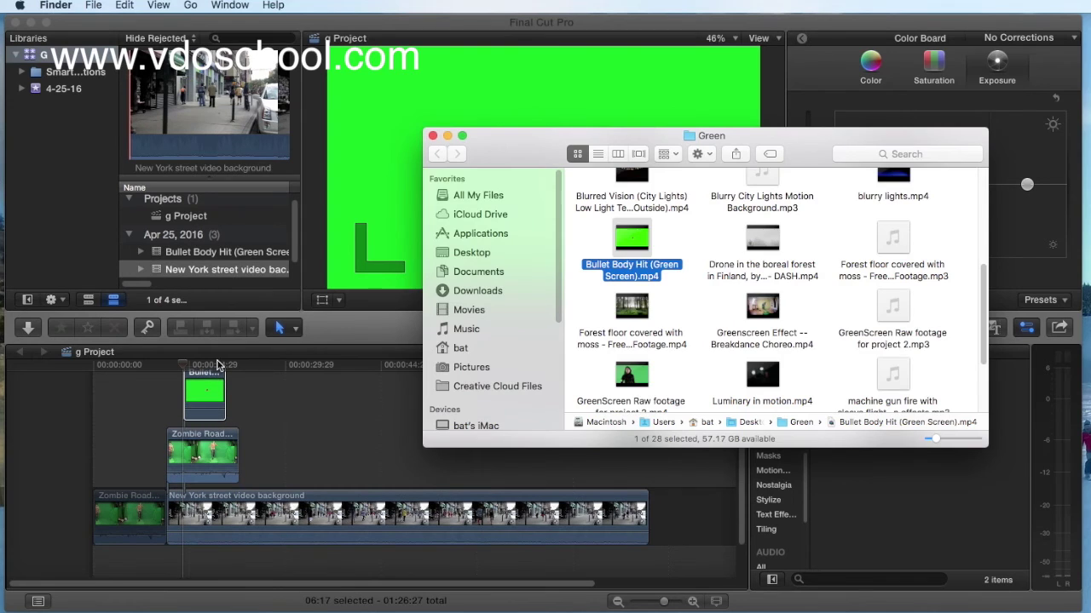
Apply the Keyer effect to the Bullet Body Hit clip and trim its end to a duration of 05:19.
{"action": "left_click", "coordinate": [218, 365]}
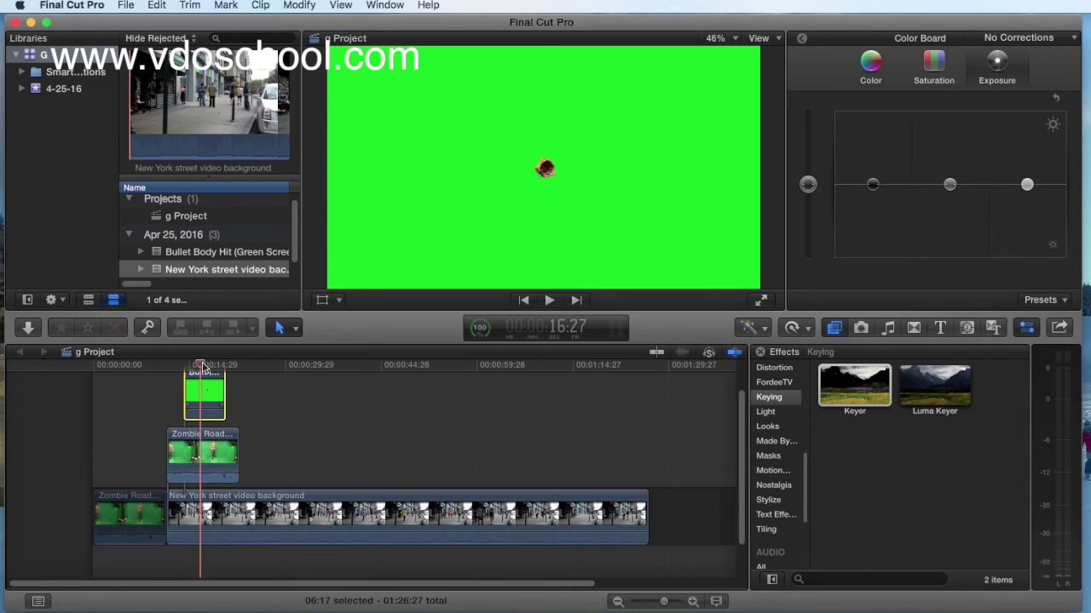
{"action": "left_click", "coordinate": [863, 392]}
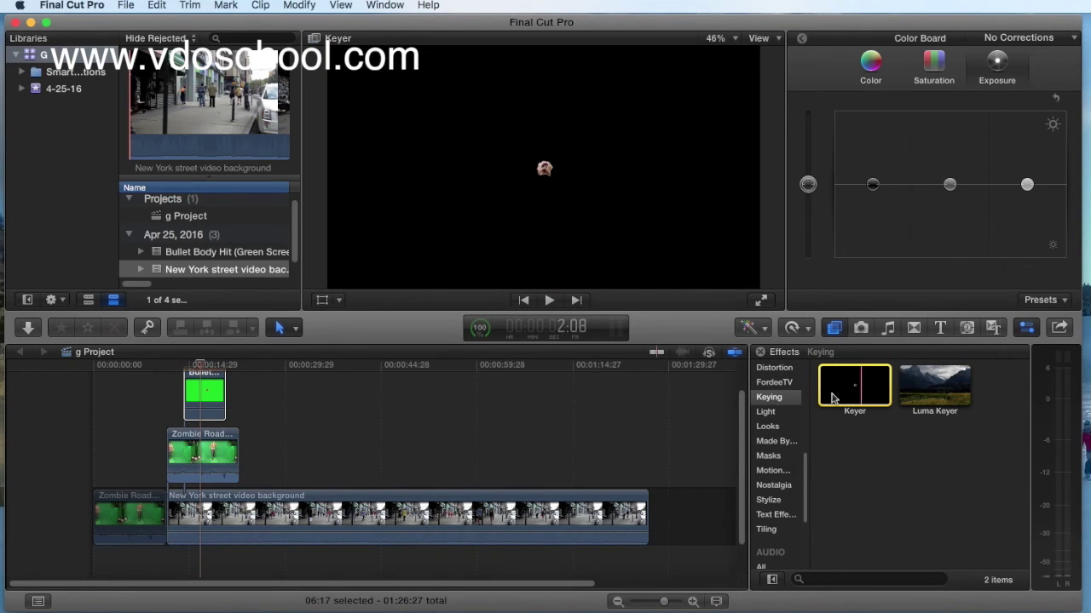
{"action": "double_click", "coordinate": [865, 392]}
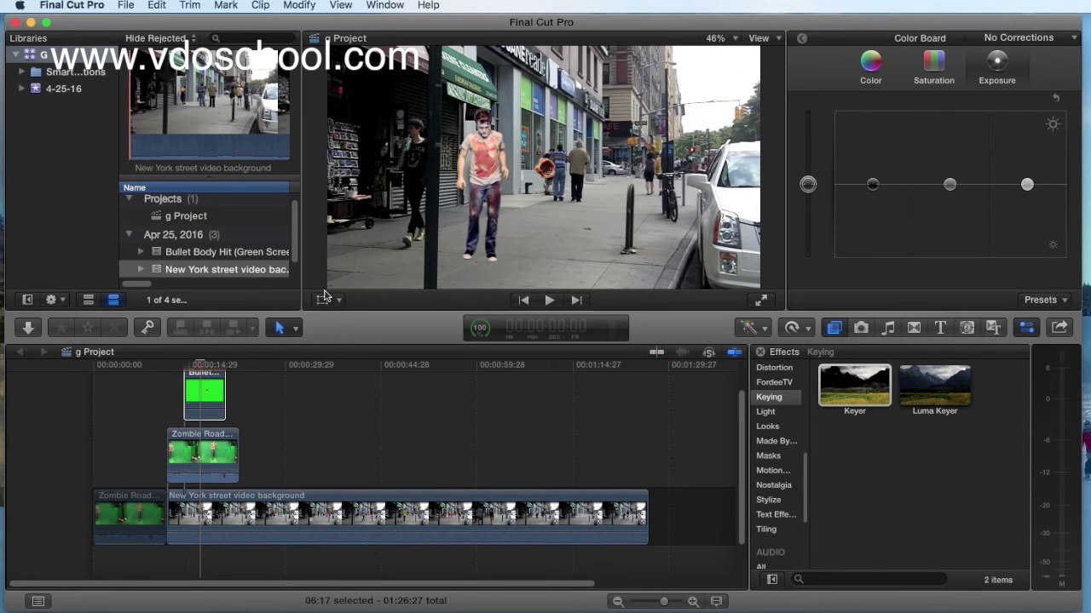
{"action": "left_click_drag", "start_coordinate": [227, 378], "coordinate": [218, 379]}
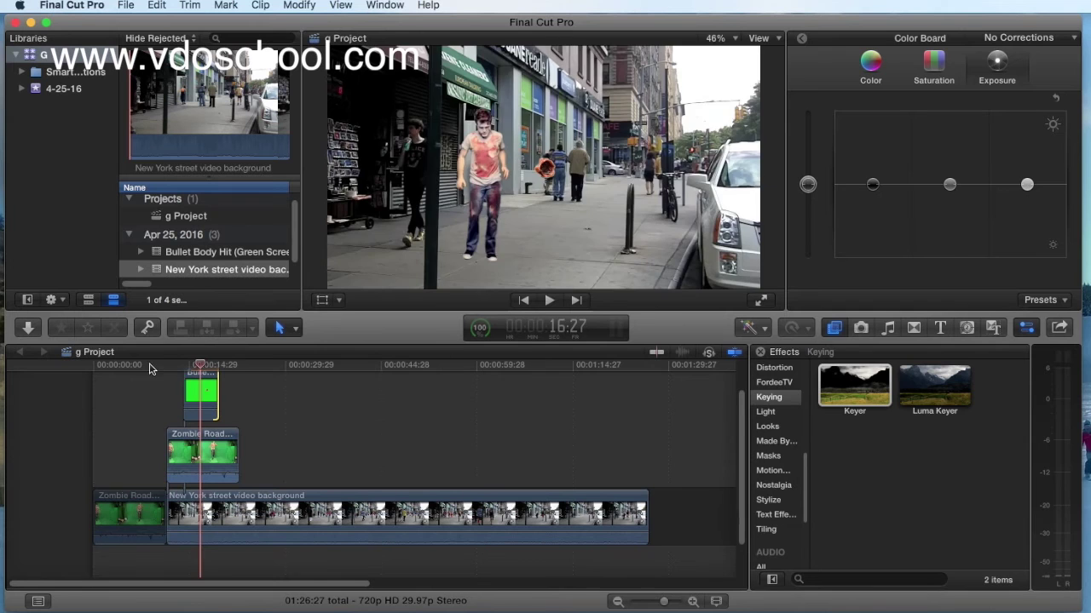
Play from the zombie clip's start to 14:06 and shorten the Bullet Body Hit clip to 01:16, starting at that frame.
{"action": "left_click", "coordinate": [165, 366]}
{"action": "key", "text": "space"}
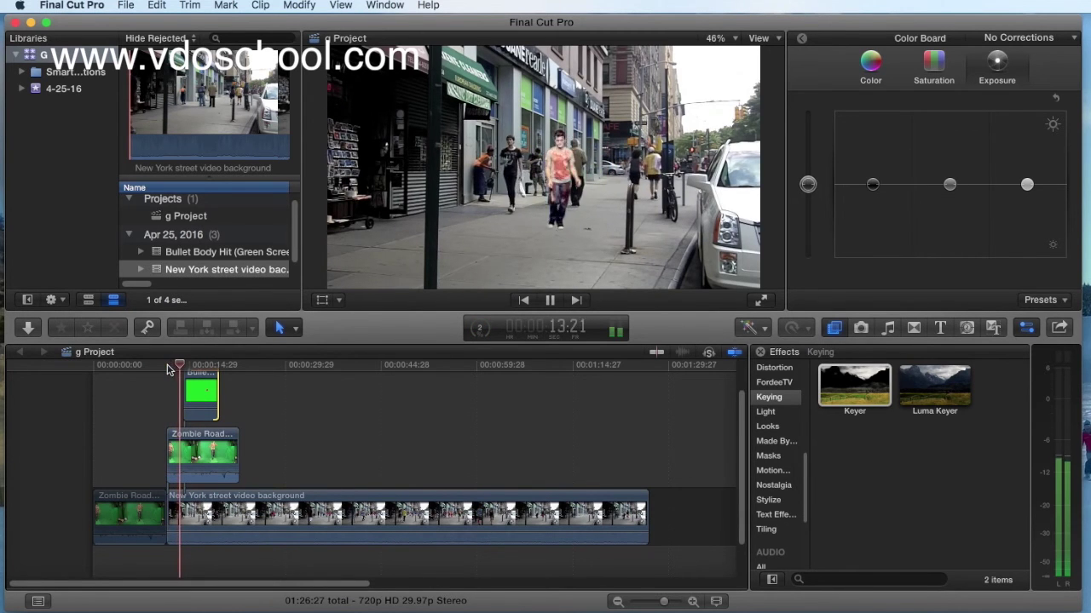
{"action": "key", "text": "space"}
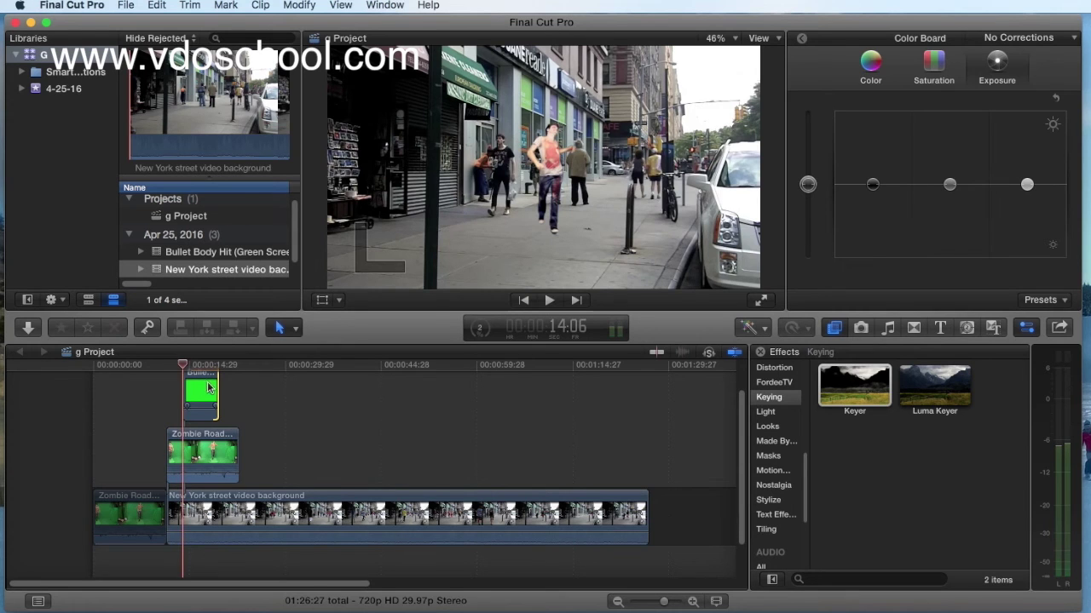
{"action": "left_click_drag", "start_coordinate": [209, 381], "coordinate": [184, 380]}
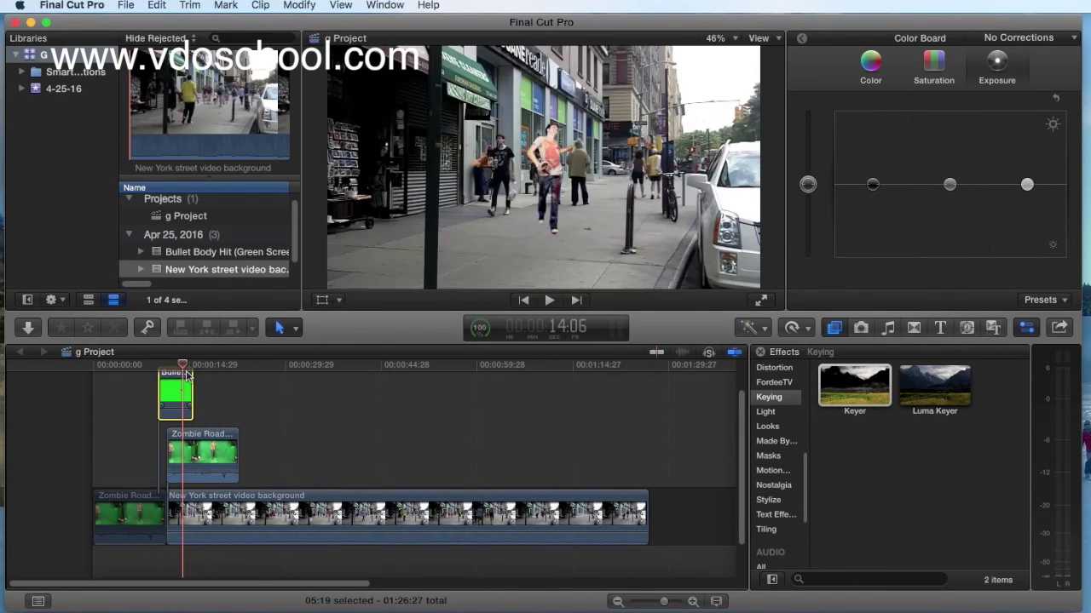
{"action": "left_click_drag", "start_coordinate": [159, 388], "coordinate": [177, 391]}
Advance the playhead to 14:12 and show the Bullet Body Hit clip's video properties in place of the Color Board.
{"action": "right_click", "coordinate": [552, 162]}
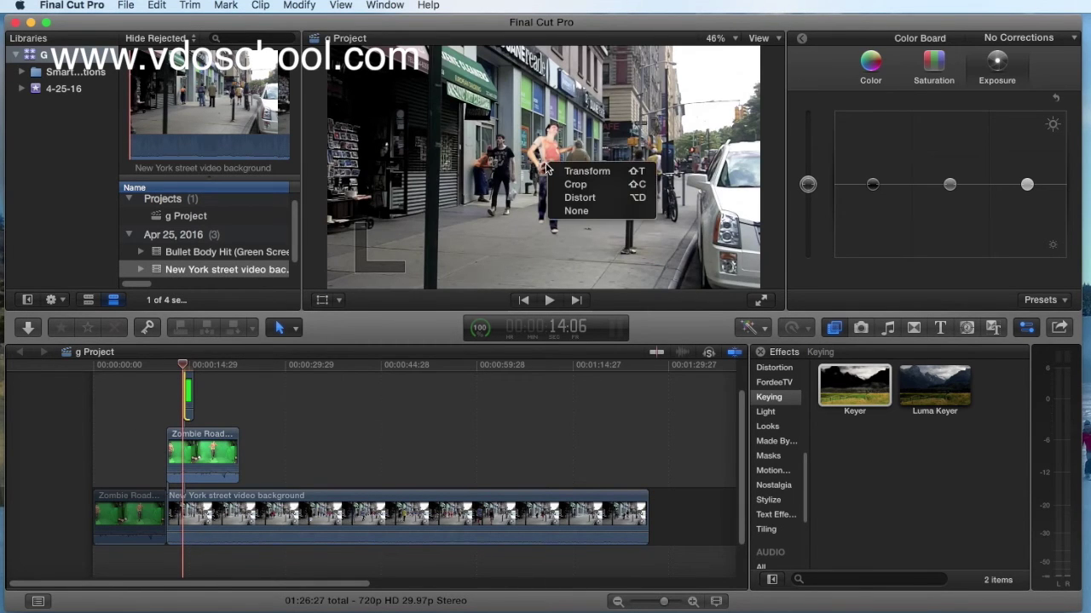
{"action": "left_click", "coordinate": [571, 170]}
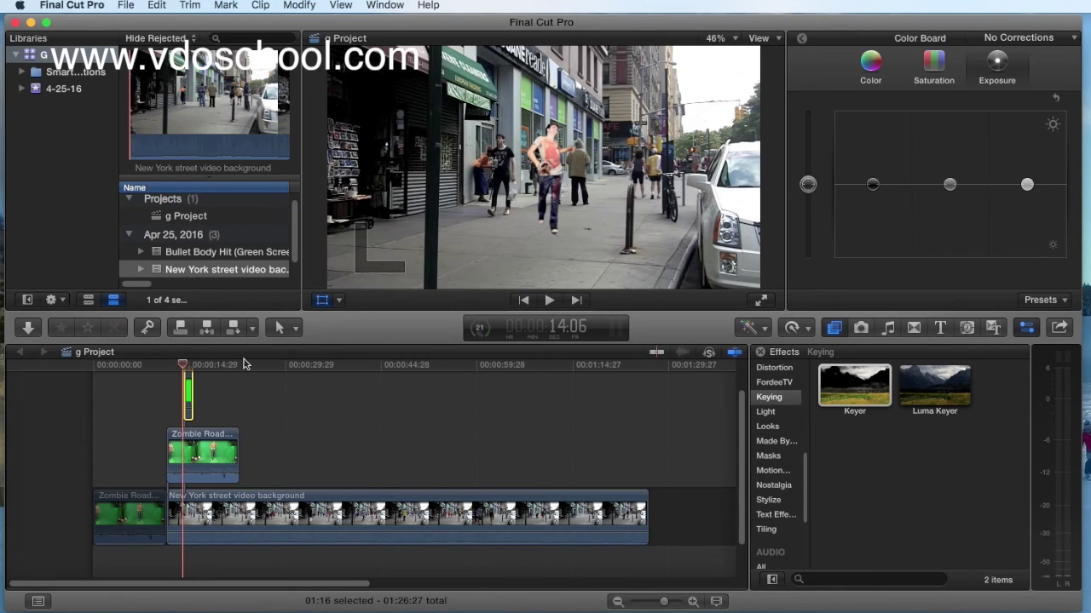
{"action": "key", "text": "space"}
{"action": "key", "text": "space"}
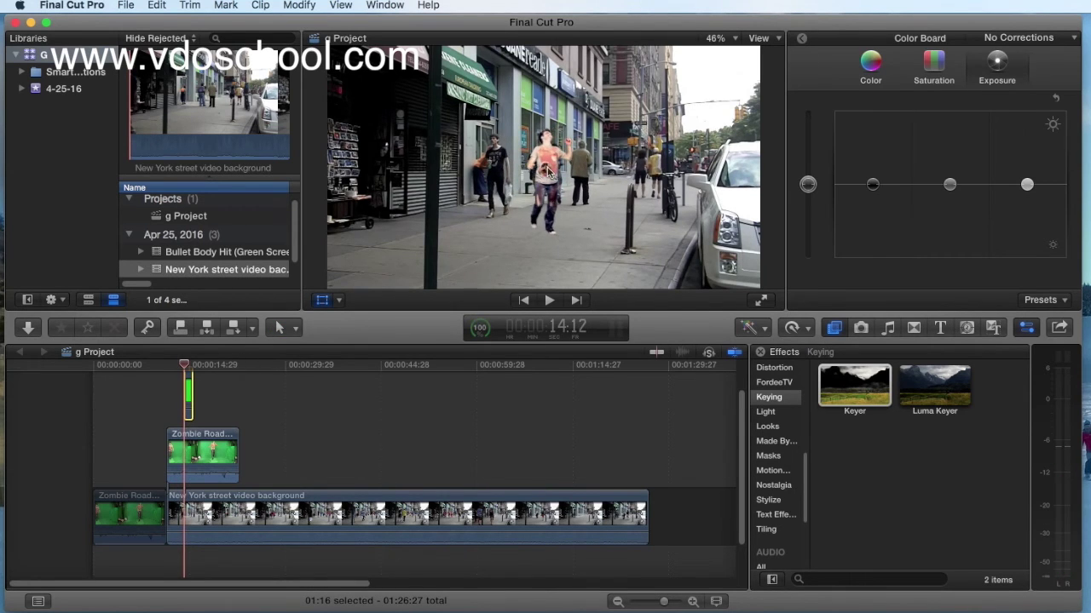
{"action": "right_click", "coordinate": [549, 171]}
{"action": "left_click", "coordinate": [561, 179]}
{"action": "left_click", "coordinate": [801, 40]}
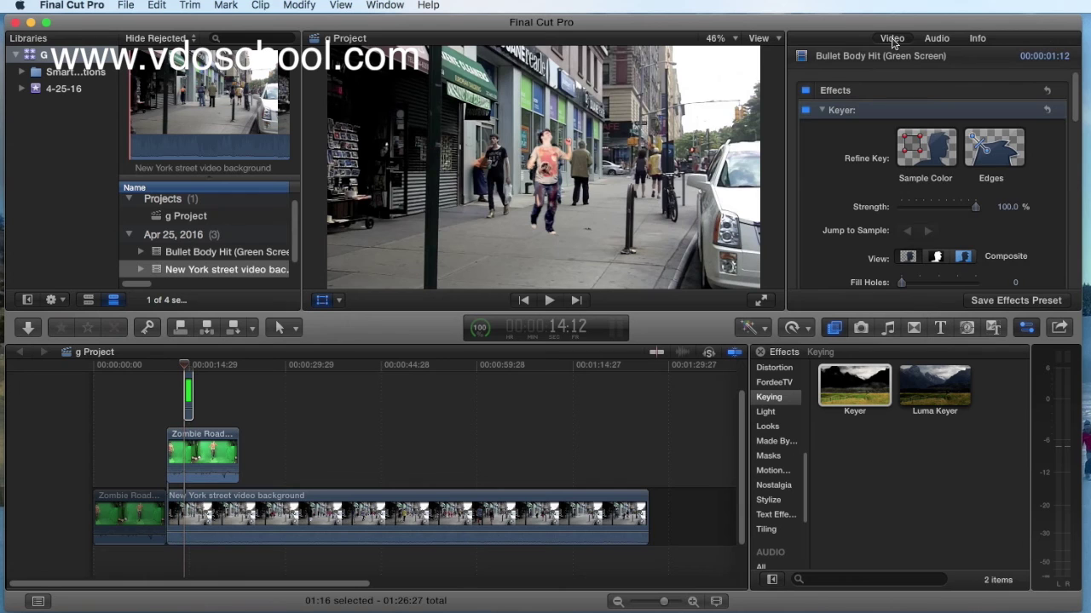
Move the bullet hit with the Transform tool to about X 30 px, Y 43 px, placing it on the zombie's chest.
{"action": "right_click", "coordinate": [547, 171]}
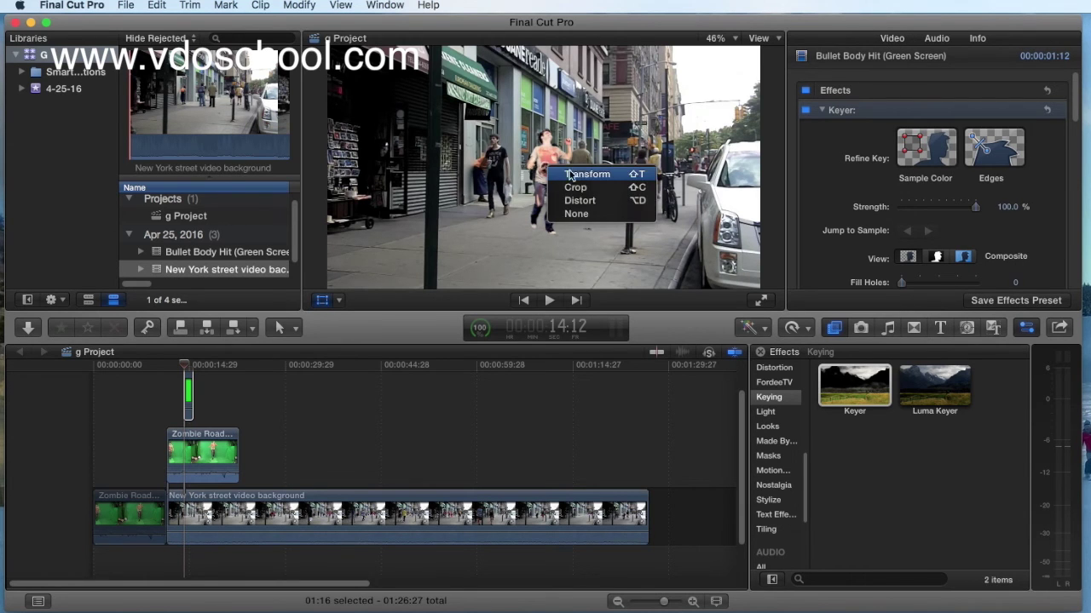
{"action": "left_click", "coordinate": [556, 183]}
{"action": "left_click", "coordinate": [339, 300]}
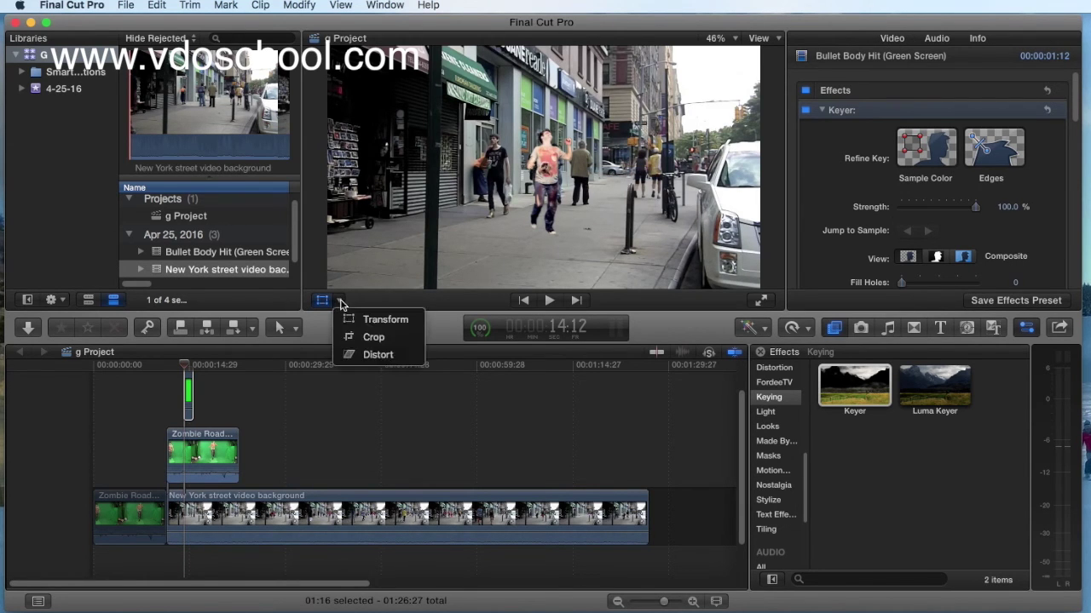
{"action": "left_click", "coordinate": [356, 318]}
{"action": "left_click", "coordinate": [339, 300]}
{"action": "left_click", "coordinate": [355, 336]}
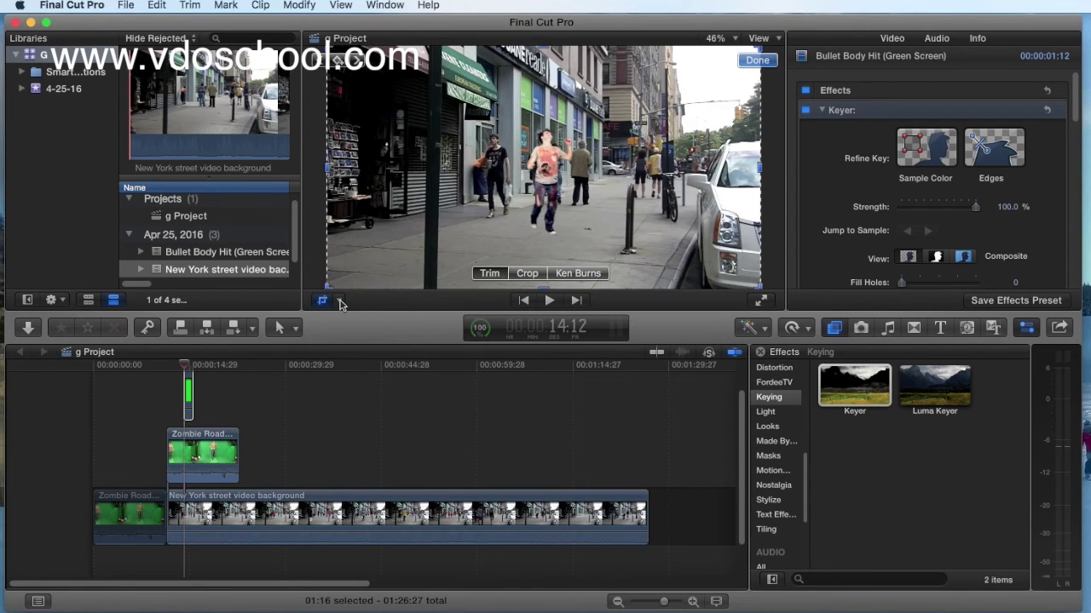
{"action": "left_click", "coordinate": [339, 300]}
{"action": "left_click", "coordinate": [365, 317]}
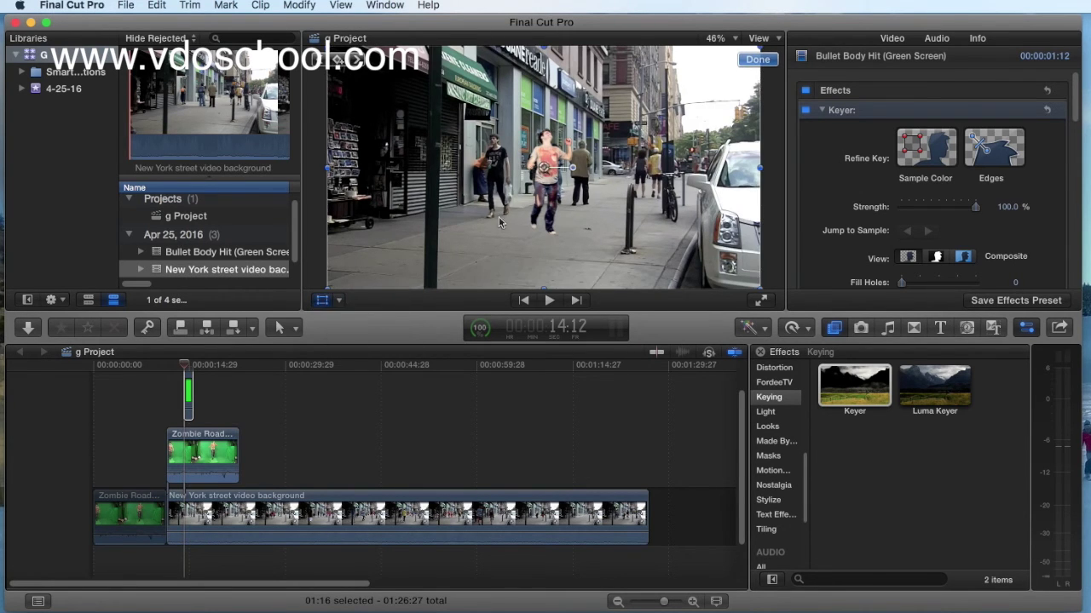
{"action": "mouse_move", "coordinate": [546, 171]}
{"action": "left_mouse_down"}
{"action": "mouse_move", "coordinate": [560, 166]}
{"action": "mouse_move", "coordinate": [555, 155]}
{"action": "left_mouse_up"}
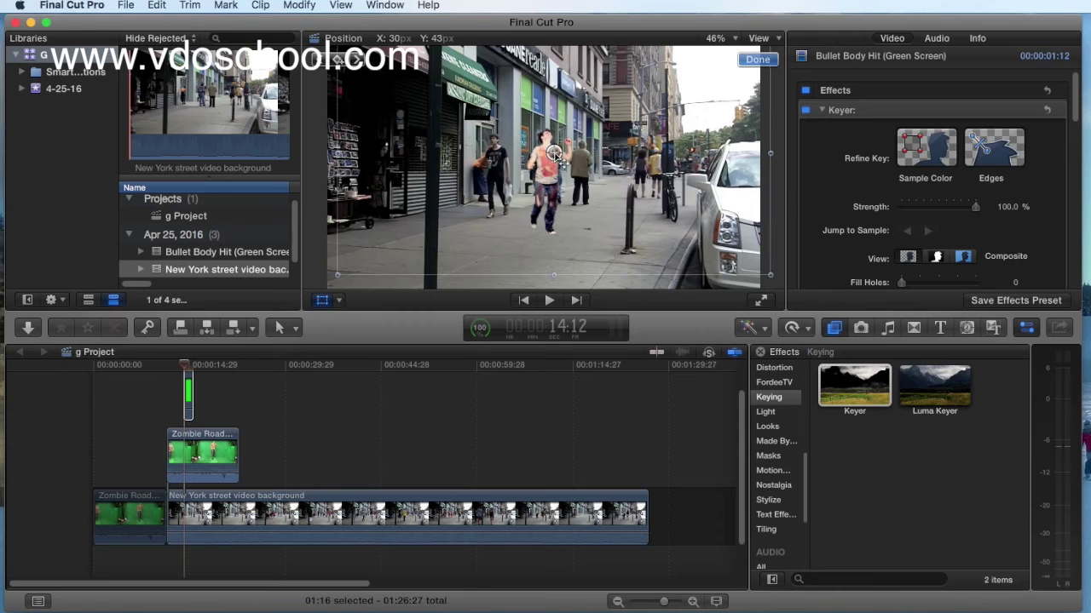
{"action": "left_click", "coordinate": [760, 62]}
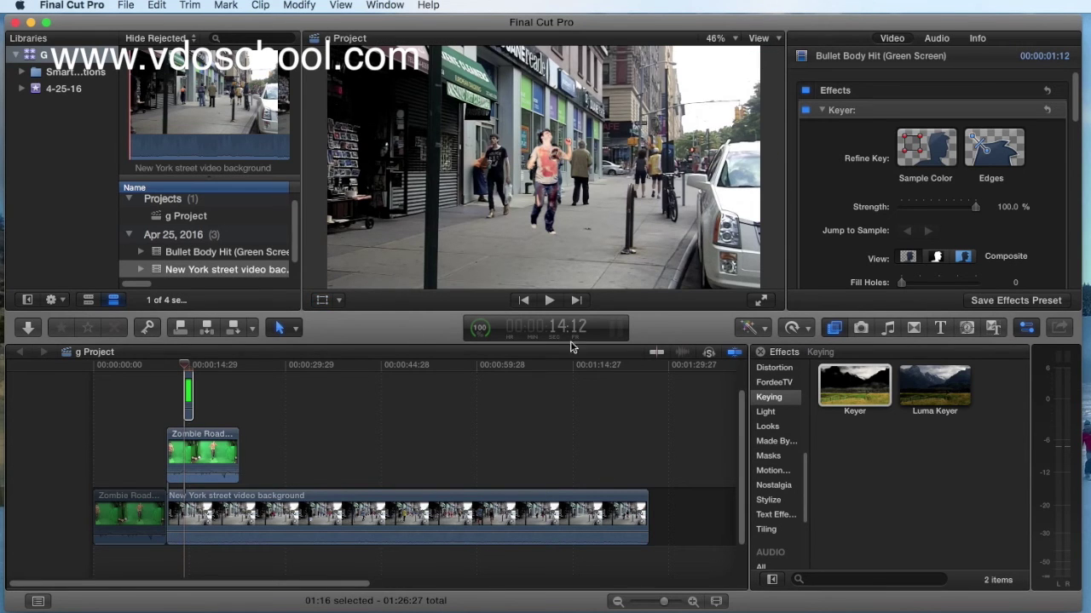
Adjust the bullet hit's scale slightly and play the hit from before its clip to check it.
{"action": "left_click_drag", "start_coordinate": [1076, 102], "coordinate": [974, 188]}
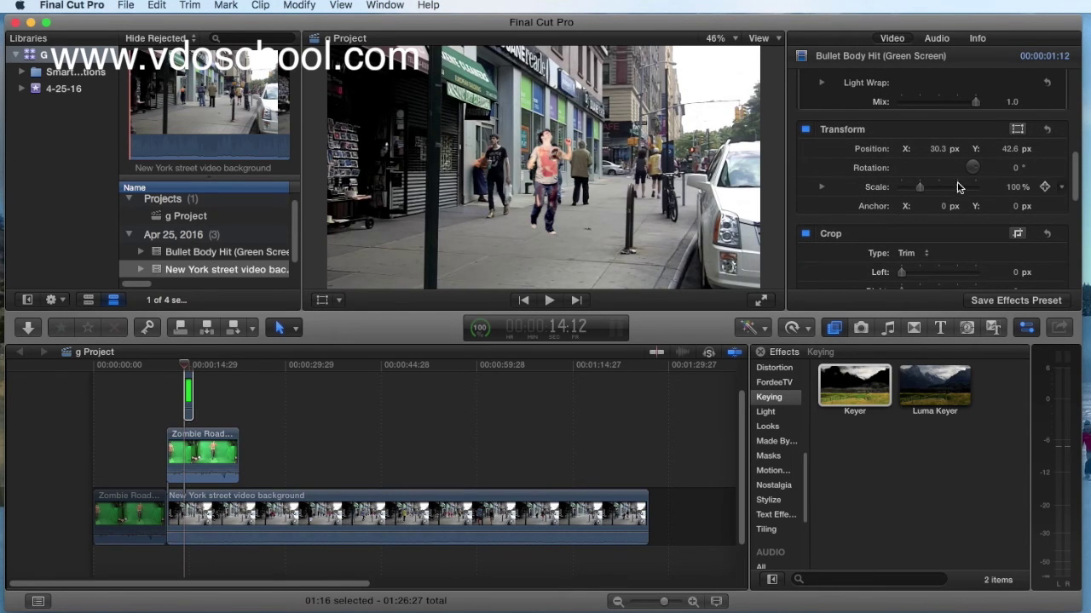
{"action": "left_click_drag", "start_coordinate": [918, 194], "coordinate": [917, 194]}
{"action": "left_click", "coordinate": [178, 365]}
{"action": "key", "text": "space"}
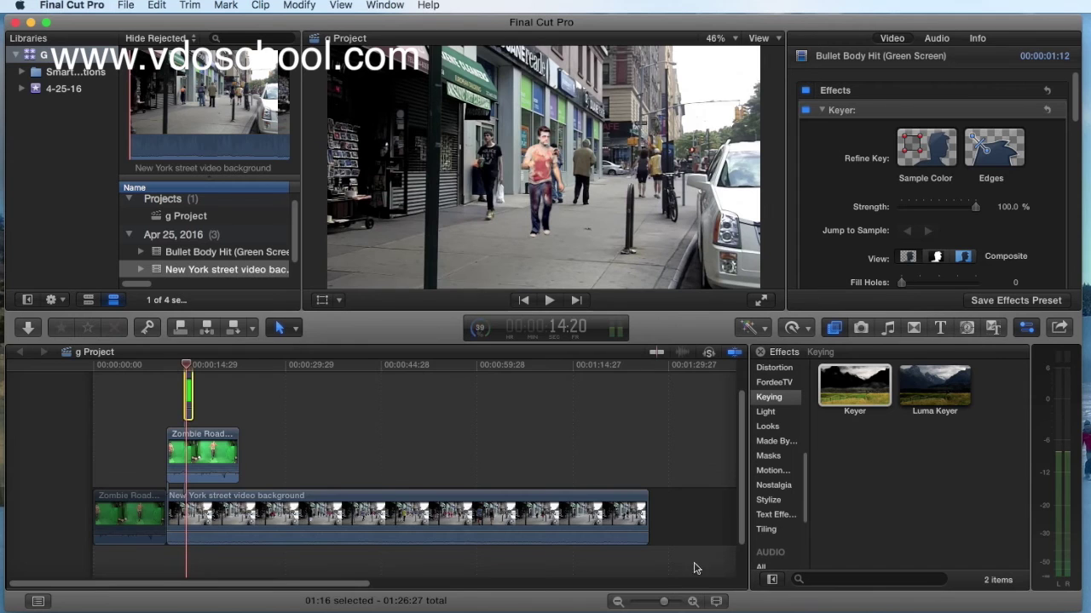
{"action": "key", "text": "super+equal"}
{"action": "key", "text": "space"}
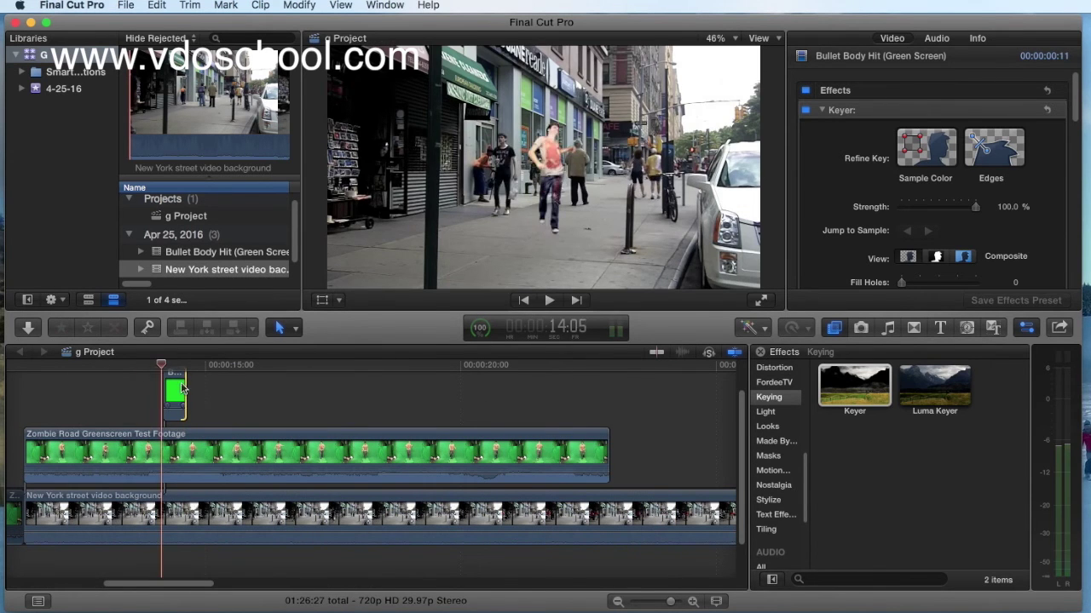
Shorten the Bullet Body Hit clip to 00:06, scale it to 29% and place it at X 33.9 px, Y 64.4 px.
{"action": "left_click", "coordinate": [175, 388]}
{"action": "key", "text": "Delete"}
{"action": "left_click", "coordinate": [597, 235]}
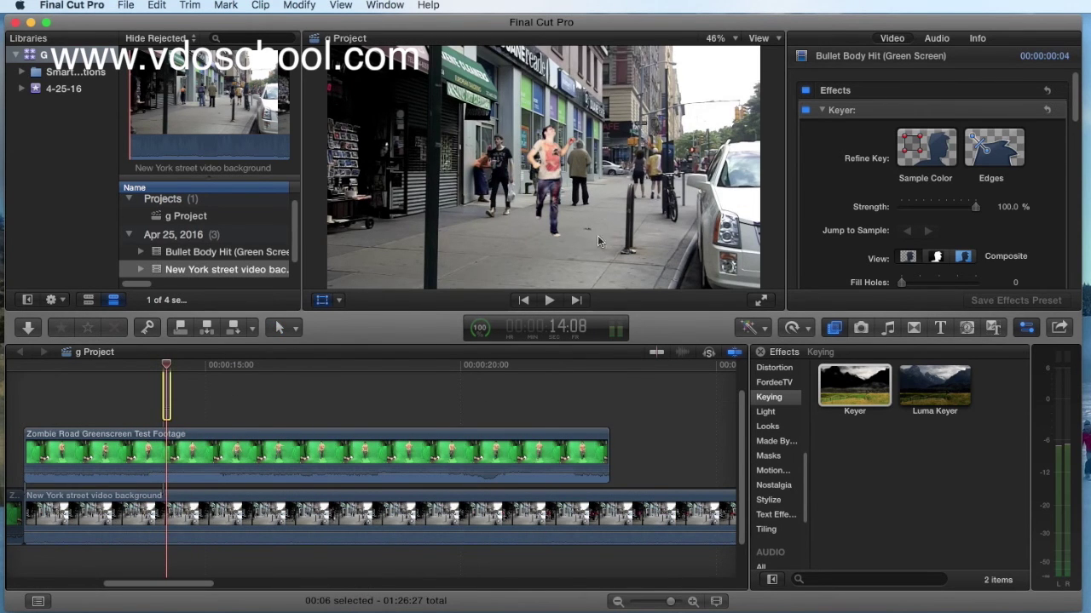
{"action": "key", "text": "shift+t"}
{"action": "key", "text": "super+equal"}
{"action": "left_click", "coordinate": [338, 300]}
{"action": "left_click", "coordinate": [377, 316]}
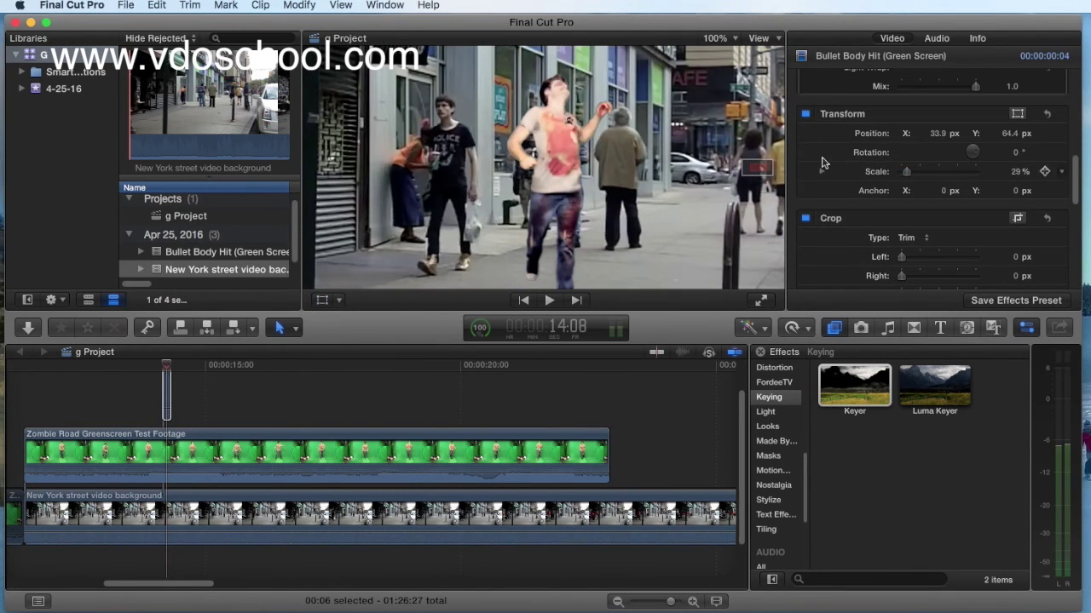
Cut the Bullet Body Hit clip down to a single frame, starting at 14:05.
{"action": "scroll", "coordinate": [915, 184], "scroll_direction": "up", "scroll_amount": 5}
{"action": "left_click", "coordinate": [173, 375]}
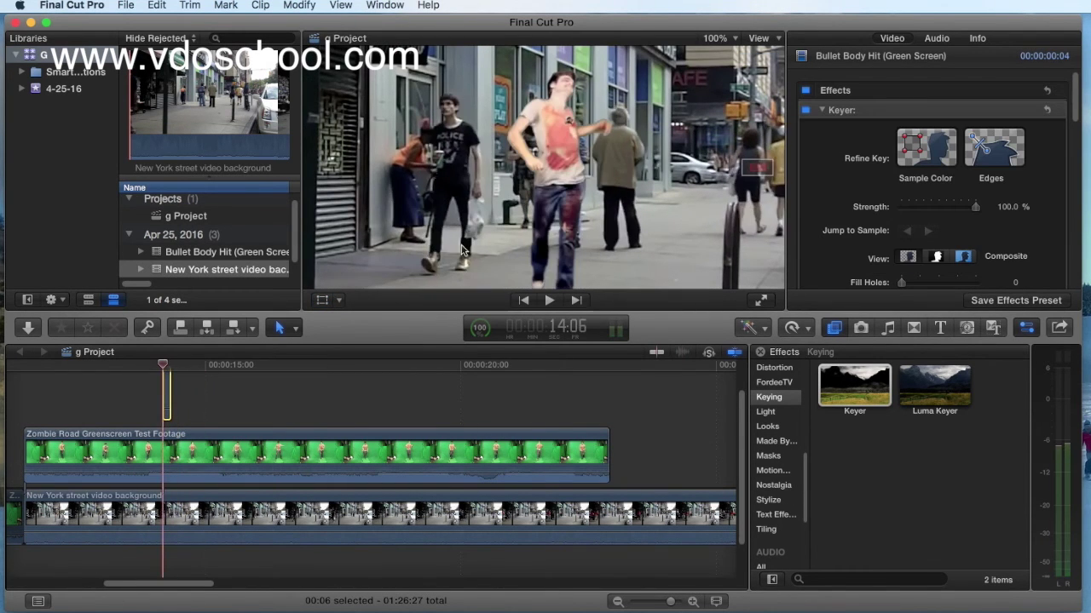
{"action": "left_click_drag", "start_coordinate": [235, 387], "coordinate": [162, 388]}
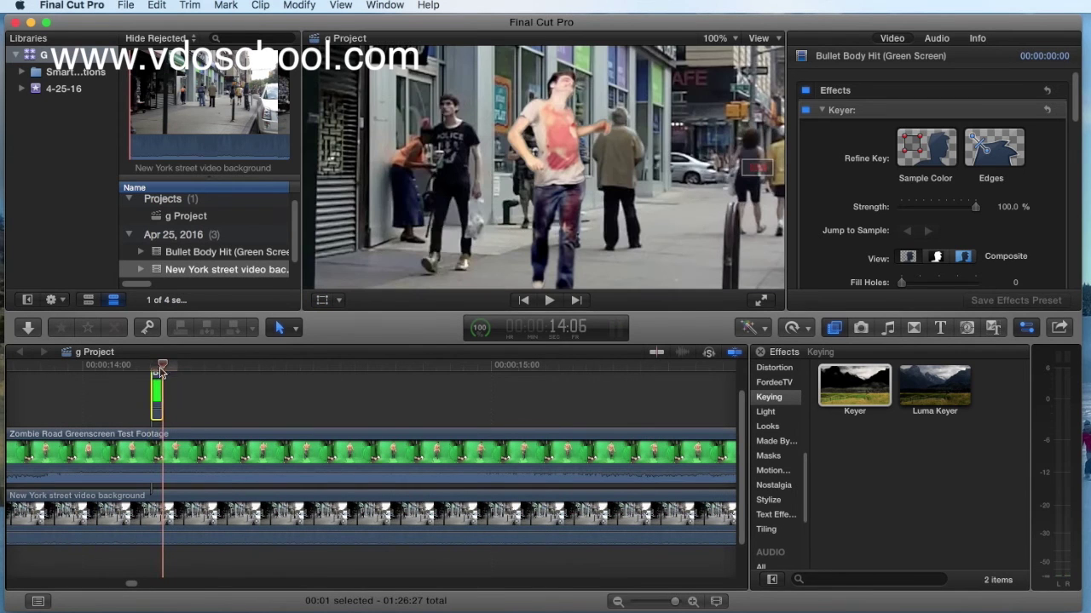
Add transform keyframes to the bullet hit at 14:05 and set its scale to 10%.
{"action": "scroll", "coordinate": [937, 187], "scroll_direction": "down", "scroll_amount": 5}
{"action": "scroll", "coordinate": [989, 138], "scroll_direction": "up", "scroll_amount": 1}
{"action": "left_click", "coordinate": [1045, 132]}
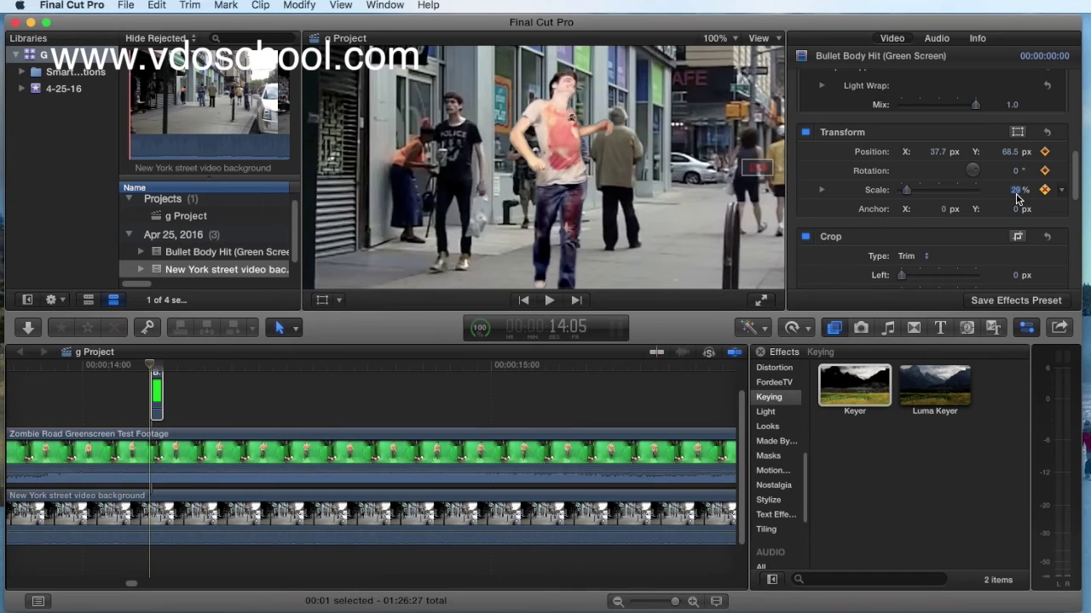
{"action": "left_click", "coordinate": [1016, 190]}
{"action": "type", "text": "10"}
{"action": "key", "text": "Return"}
Rotate the bullet hit to -1157° and reduce its scale to 2%.
{"action": "left_click_drag", "start_coordinate": [154, 370], "coordinate": [150, 368]}
{"action": "left_click_drag", "start_coordinate": [976, 174], "coordinate": [974, 174]}
{"action": "left_click", "coordinate": [1014, 191]}
{"action": "type", "text": "2"}
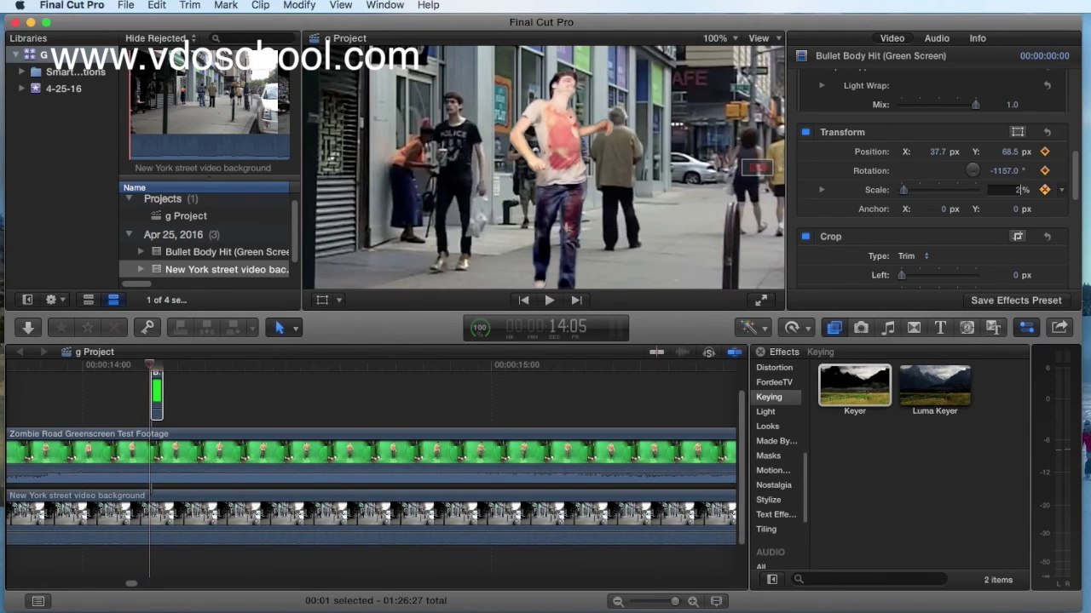
{"action": "key", "text": "Return"}
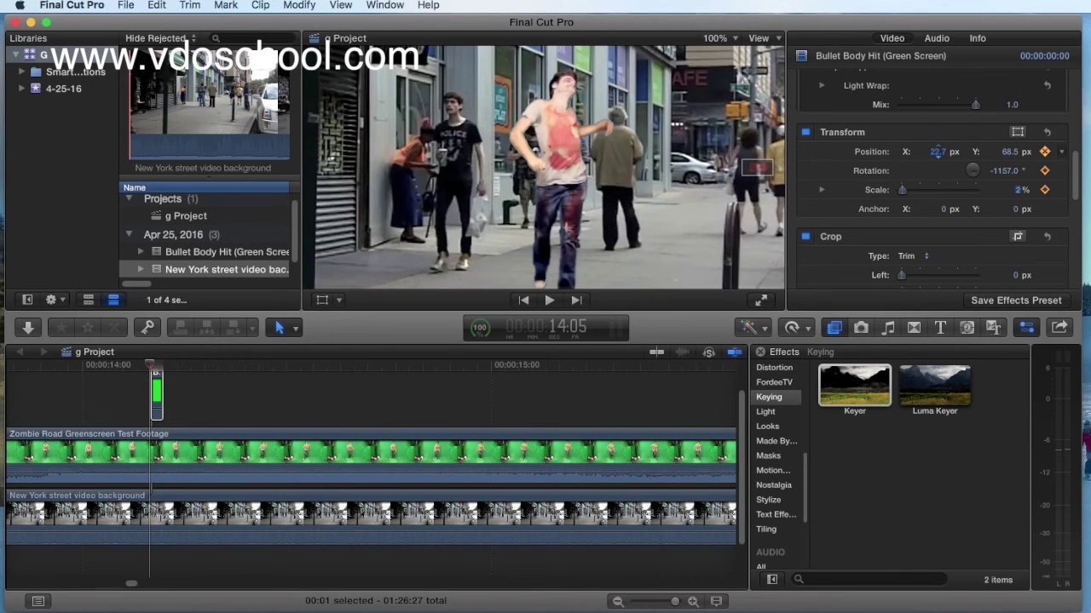
Reposition the bullet hit at X 44.1 px, Y 68.8 px and set its scale to 3%.
{"action": "left_click", "coordinate": [1010, 153]}
{"action": "left_click_drag", "start_coordinate": [908, 196], "coordinate": [912, 190]}
{"action": "left_click_drag", "start_coordinate": [1011, 157], "coordinate": [1006, 160]}
{"action": "left_click_drag", "start_coordinate": [909, 192], "coordinate": [906, 192]}
Play the bullet hit from just before its clip, and again from the start of the zombie clip, to check it.
{"action": "left_click", "coordinate": [134, 371]}
{"action": "key", "text": "space"}
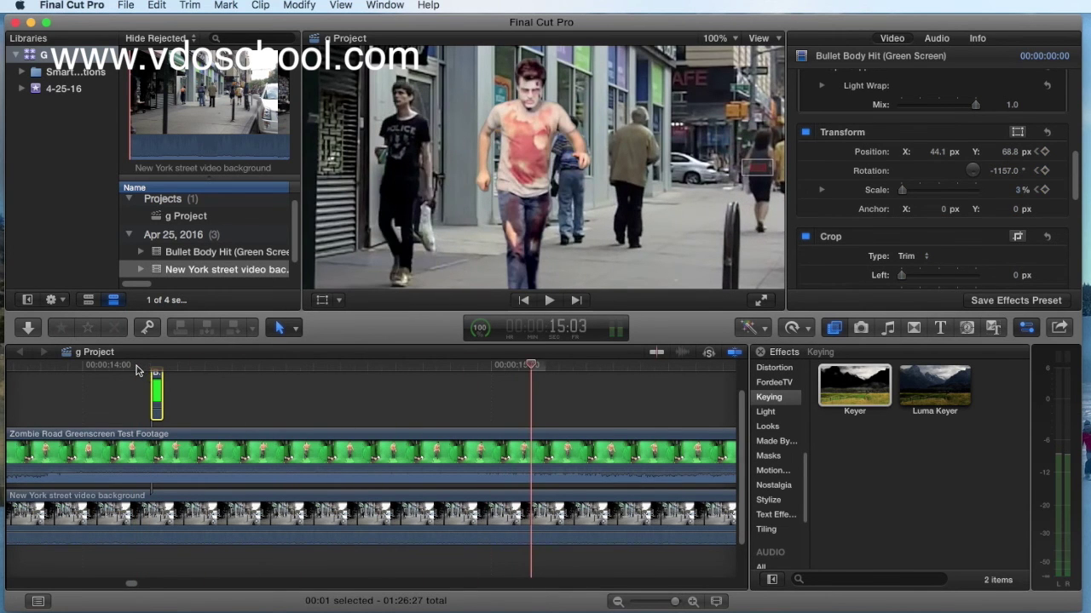
{"action": "left_click", "coordinate": [135, 371]}
{"action": "key", "text": "space"}
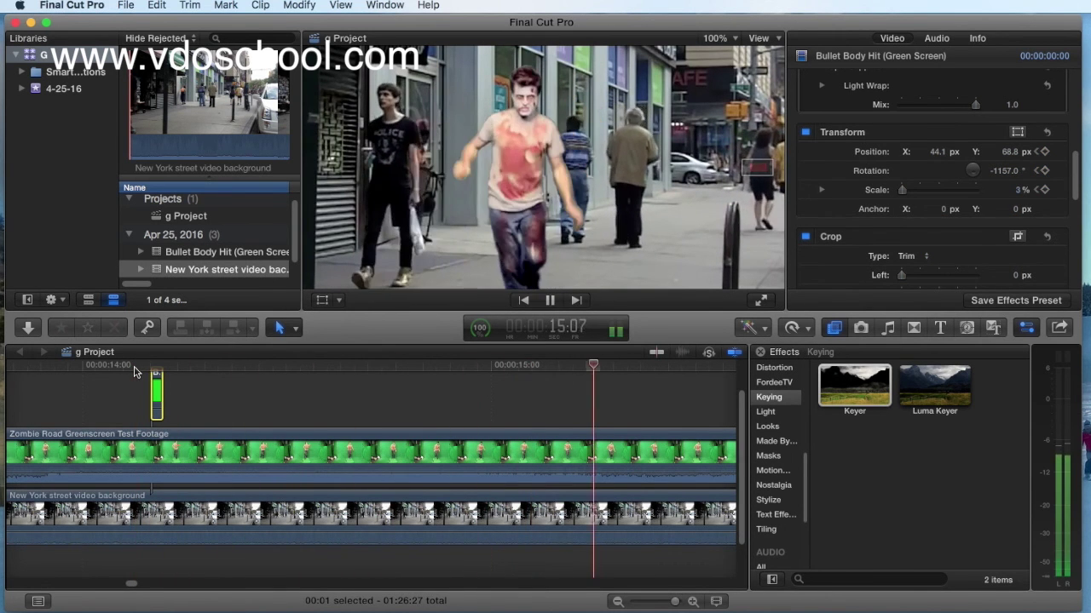
{"action": "key", "text": "space"}
{"action": "left_click", "coordinate": [618, 601]}
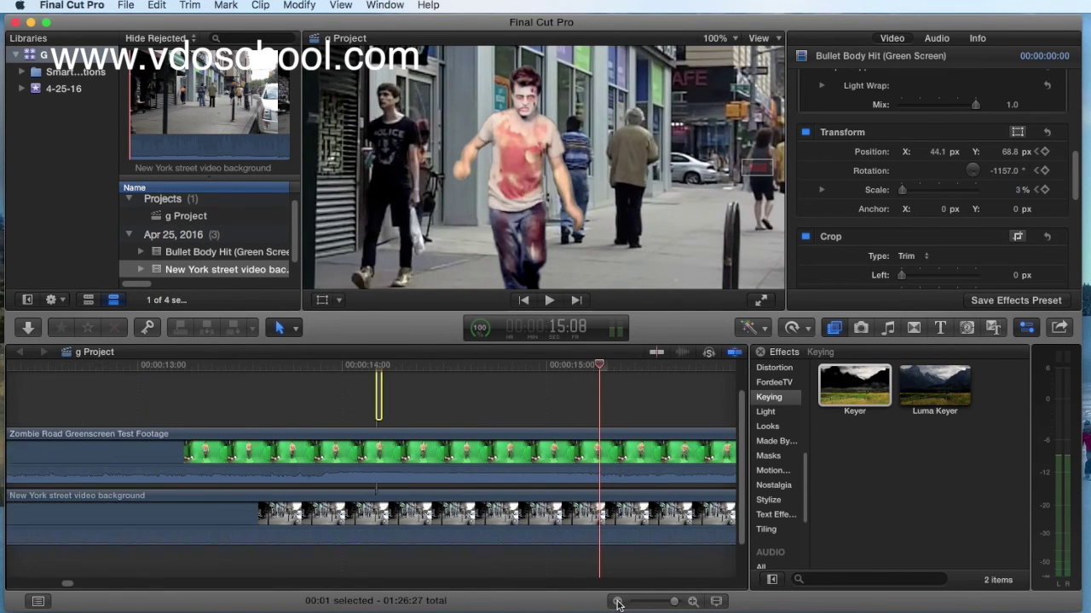
{"action": "left_click", "coordinate": [409, 366]}
{"action": "key", "text": "space"}
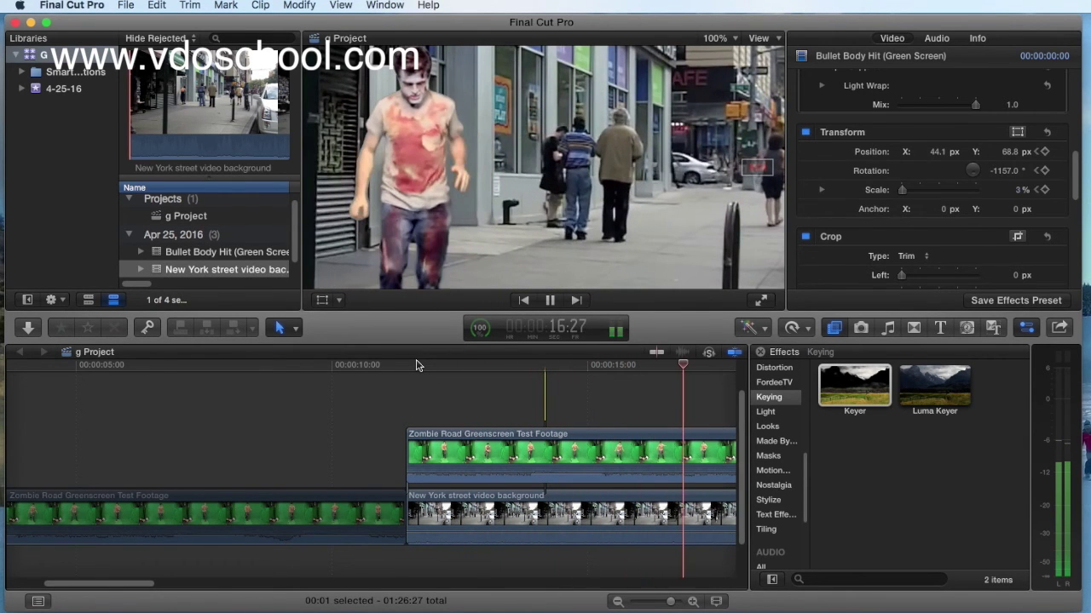
{"action": "key", "text": "space"}
Add another Bullet Body Hit clip above the zombie at about 18:08, keyed with the Keyer effect and trimmed to 01:16.
{"action": "key", "text": "q"}
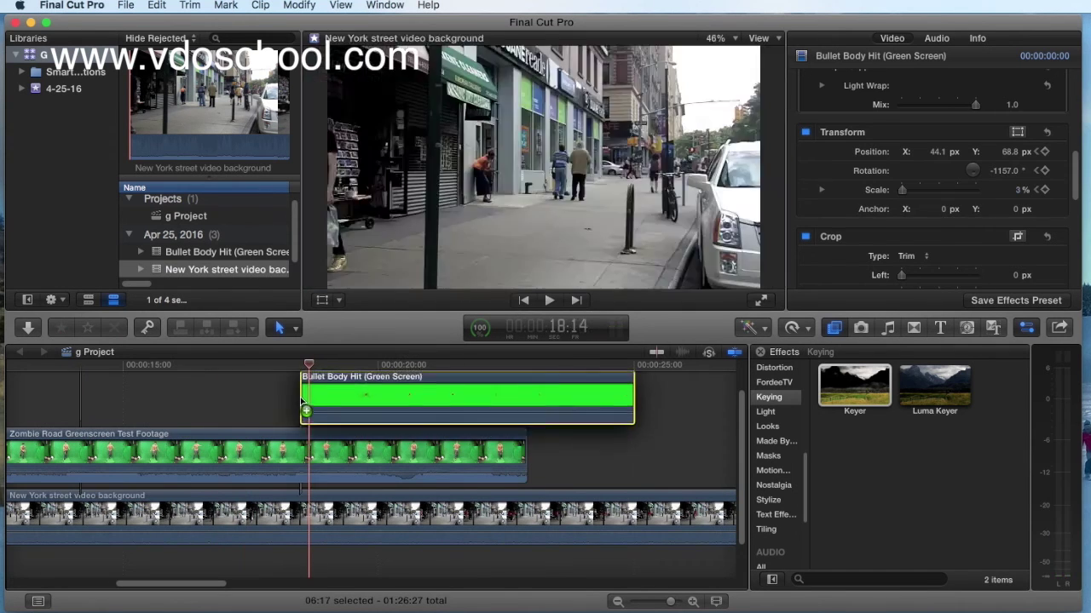
{"action": "double_click", "coordinate": [853, 386]}
{"action": "left_click_drag", "start_coordinate": [633, 390], "coordinate": [526, 400]}
{"action": "left_click_drag", "start_coordinate": [302, 400], "coordinate": [290, 368]}
{"action": "key", "text": "space"}
{"action": "key", "text": "space"}
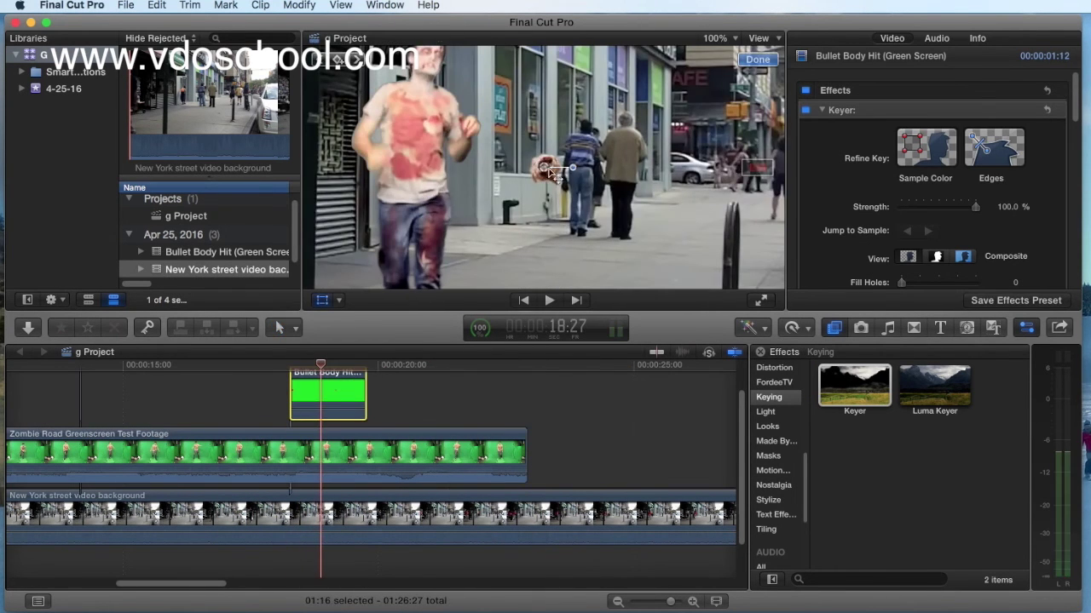
Scale the second bullet hit to 54% and place it at X -143.5 px, Y 70.3 px on the zombie's shoulder.
{"action": "scroll", "coordinate": [929, 188], "scroll_direction": "down", "scroll_amount": 5}
{"action": "left_click_drag", "start_coordinate": [925, 184], "coordinate": [913, 192]}
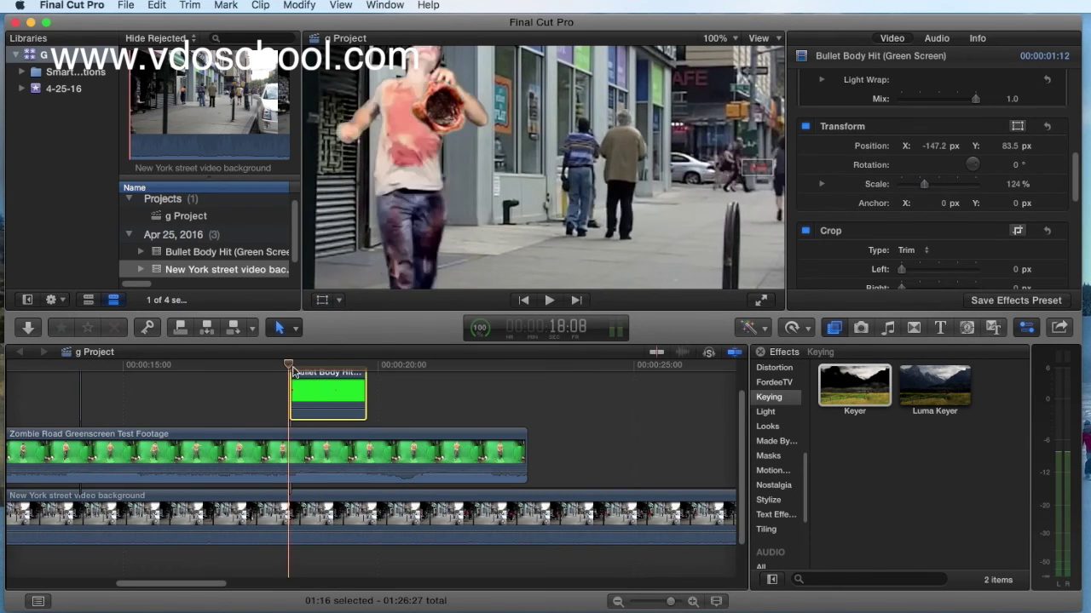
{"action": "scroll", "coordinate": [916, 269], "scroll_direction": "down", "scroll_amount": 4}
{"action": "left_click_drag", "start_coordinate": [916, 269], "coordinate": [909, 270]}
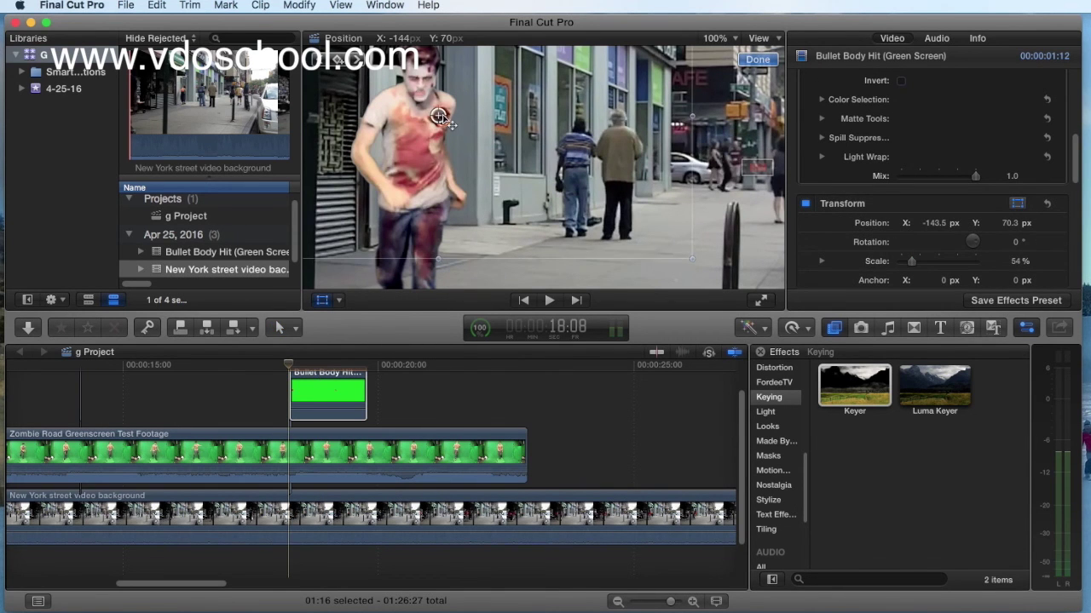
Fine-tune the second bullet hit's position on the zombie and shorten its clip to 00:19, ending at 19:02.
{"action": "key", "text": "space"}
{"action": "key", "text": "space"}
{"action": "left_click_drag", "start_coordinate": [435, 122], "coordinate": [441, 109]}
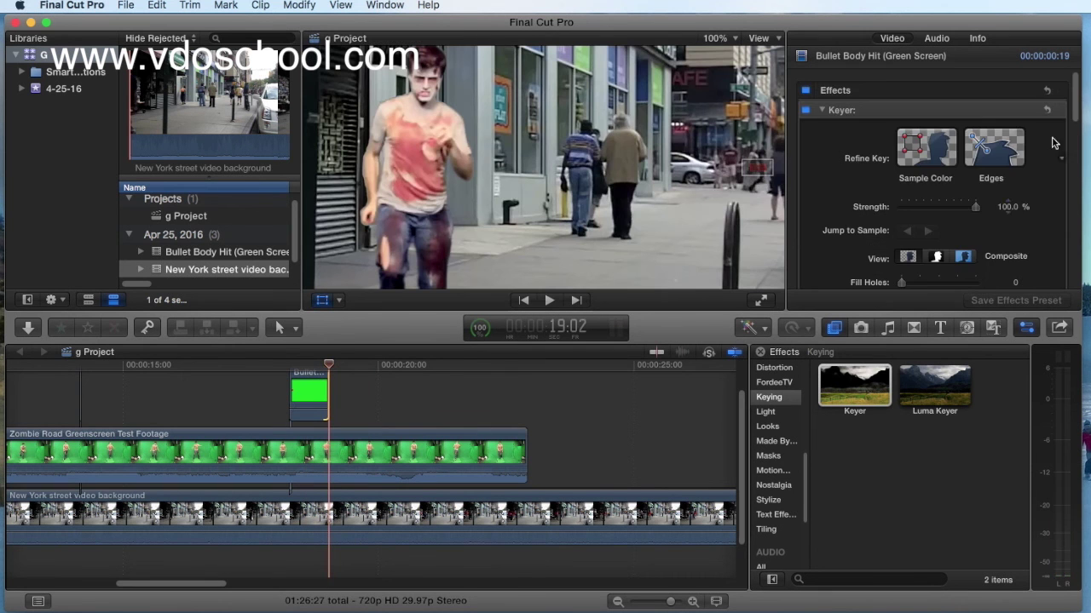
Play the composite from the zombie clip through to its end at 23:04 to review all the bullet hits.
{"action": "scroll", "coordinate": [1076, 145], "scroll_direction": "down", "scroll_amount": 5}
{"action": "scroll", "coordinate": [1076, 145], "scroll_direction": "down", "scroll_amount": 5}
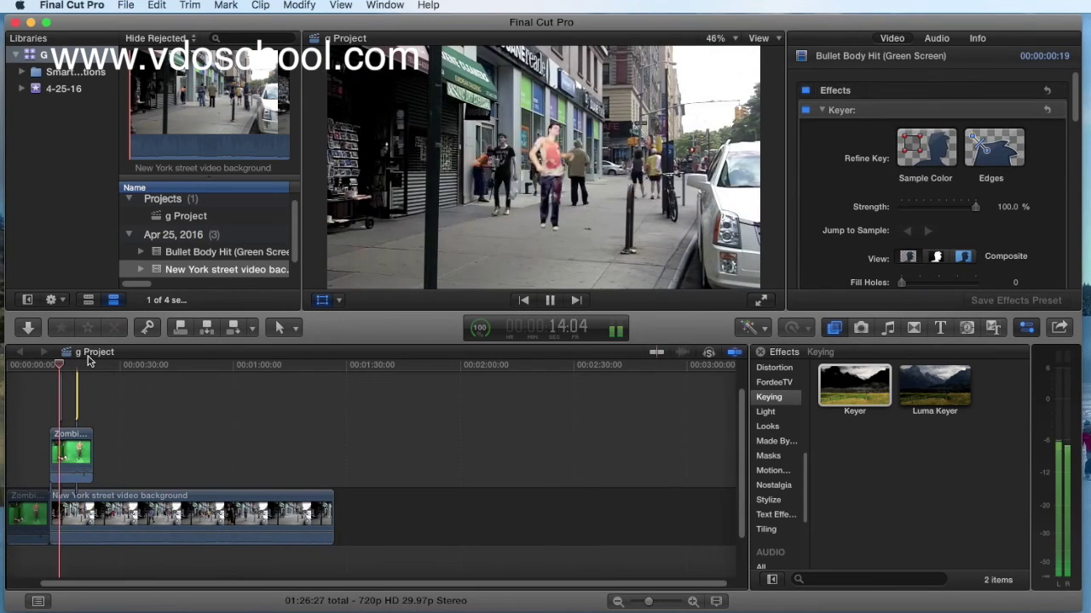
{"action": "left_click", "coordinate": [693, 602]}
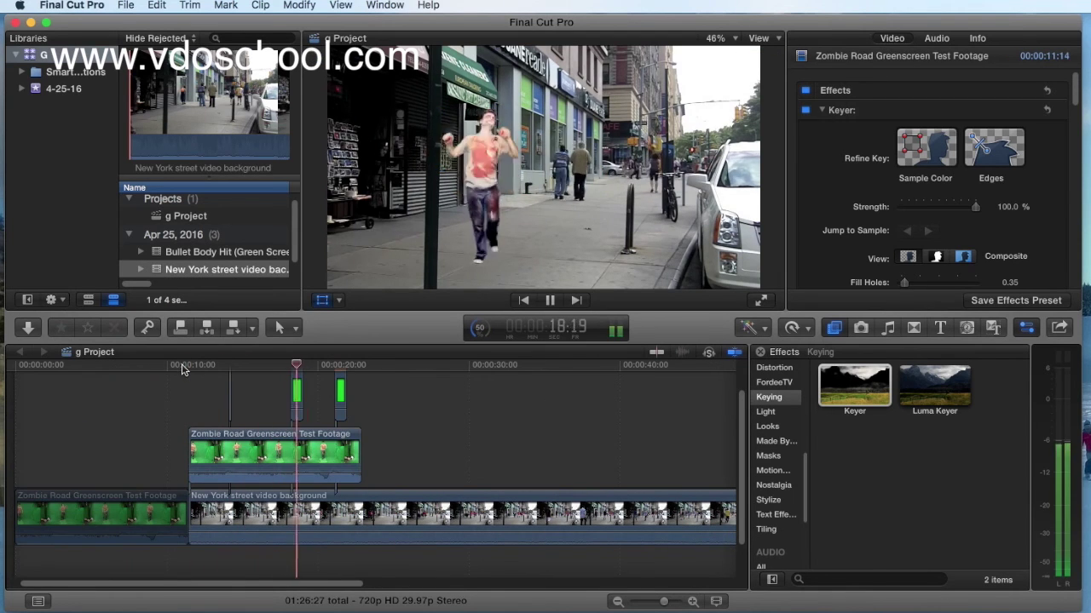
{"action": "key", "text": "space"}
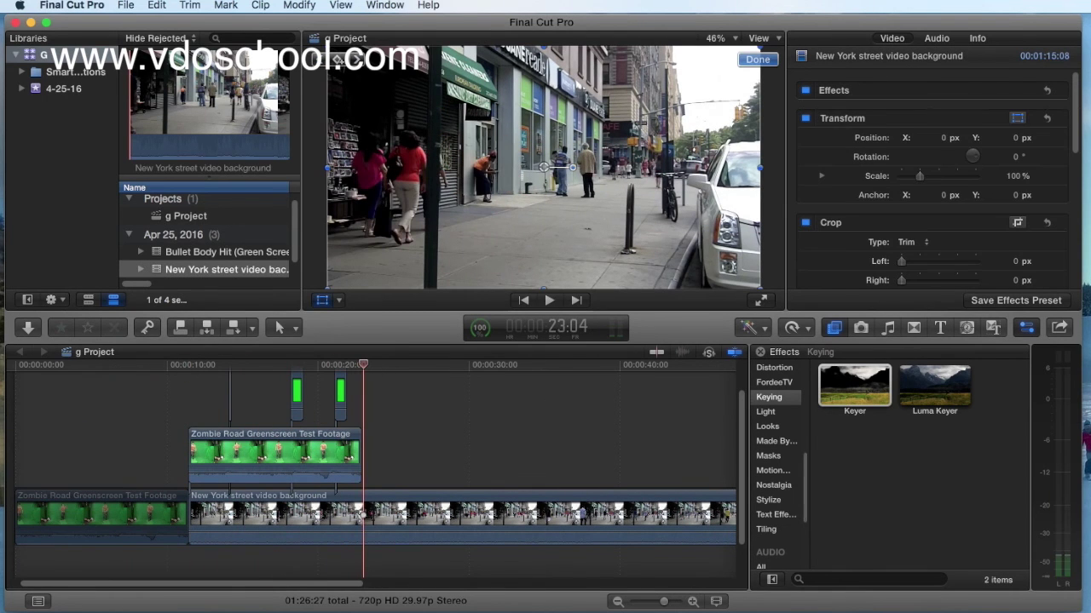